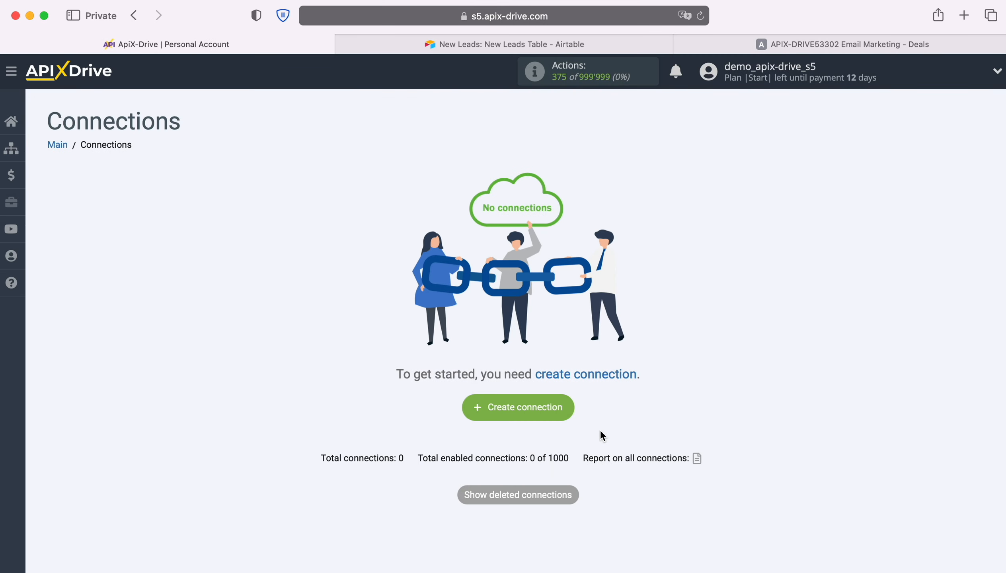
# Create a new connection and choose Airtable as the data source system.
pyautogui.click(568, 403)
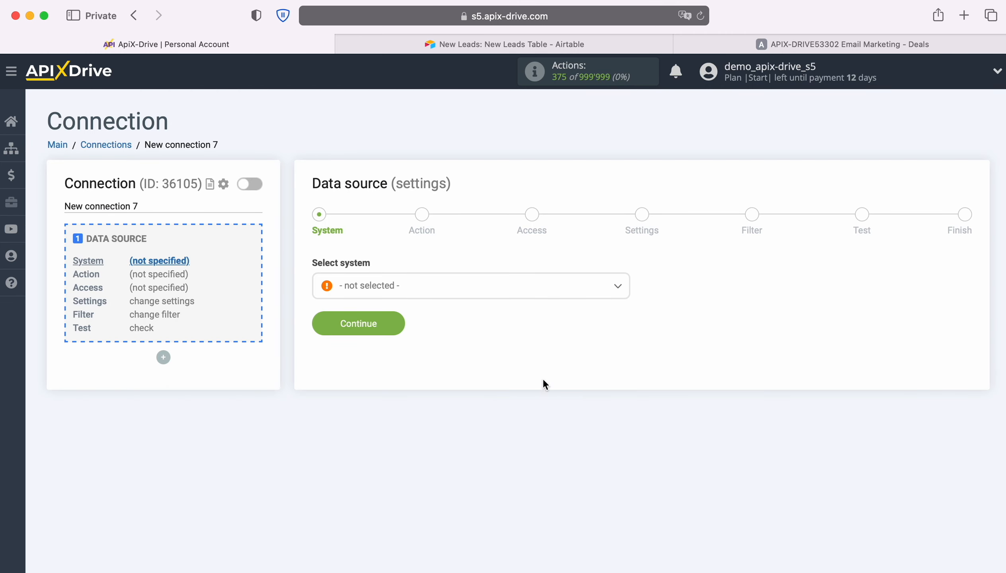
pyautogui.click(491, 290)
pyautogui.scroll(-3, 527, 404)
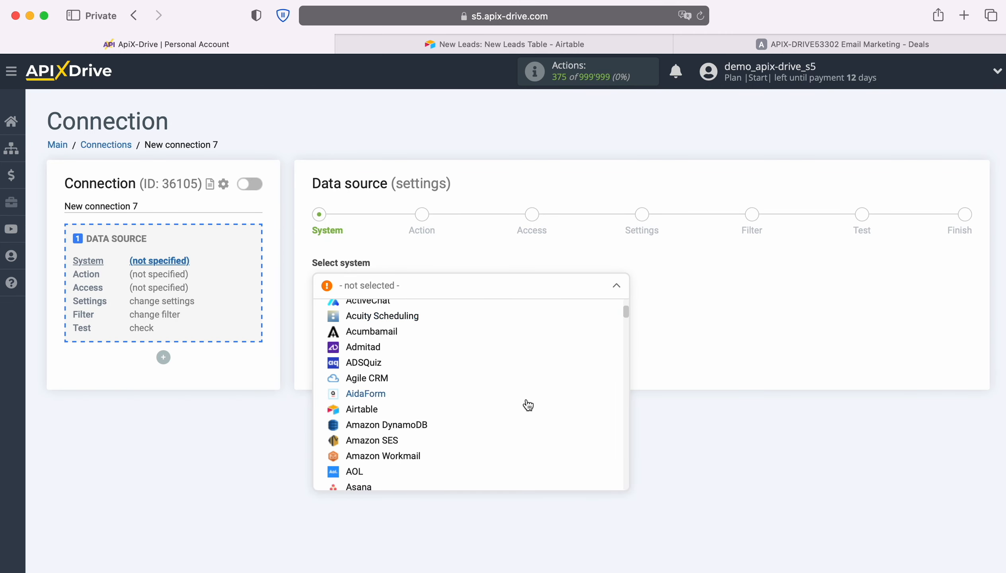
pyautogui.click(363, 409)
pyautogui.click(396, 323)
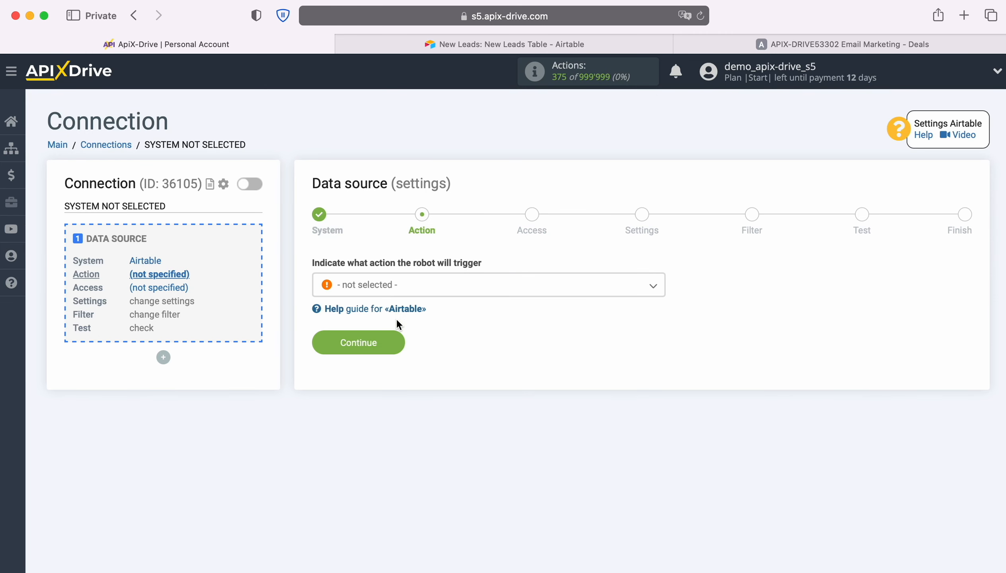
# Set the source action to Get ROWS (new) and proceed.
pyautogui.click(456, 295)
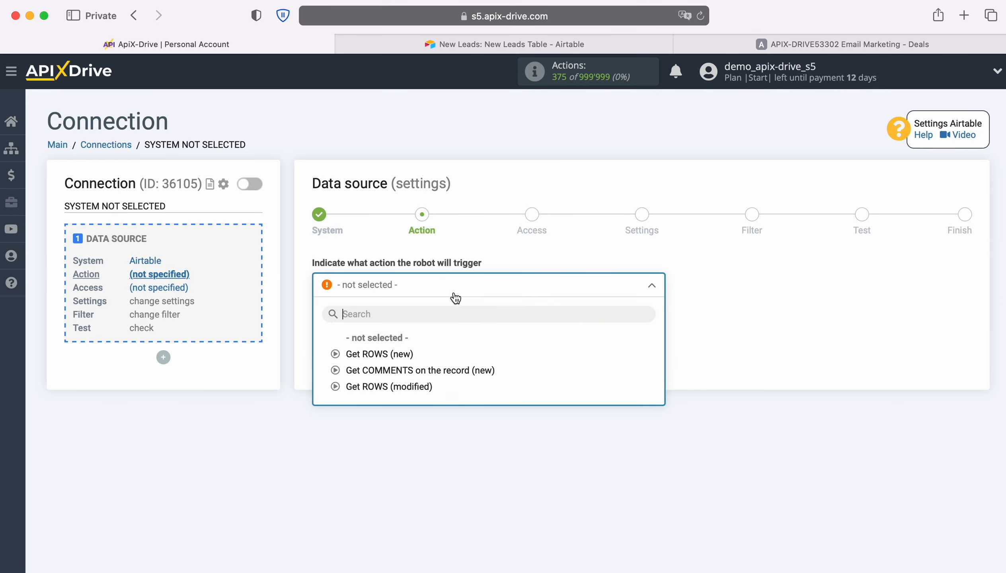
pyautogui.click(402, 353)
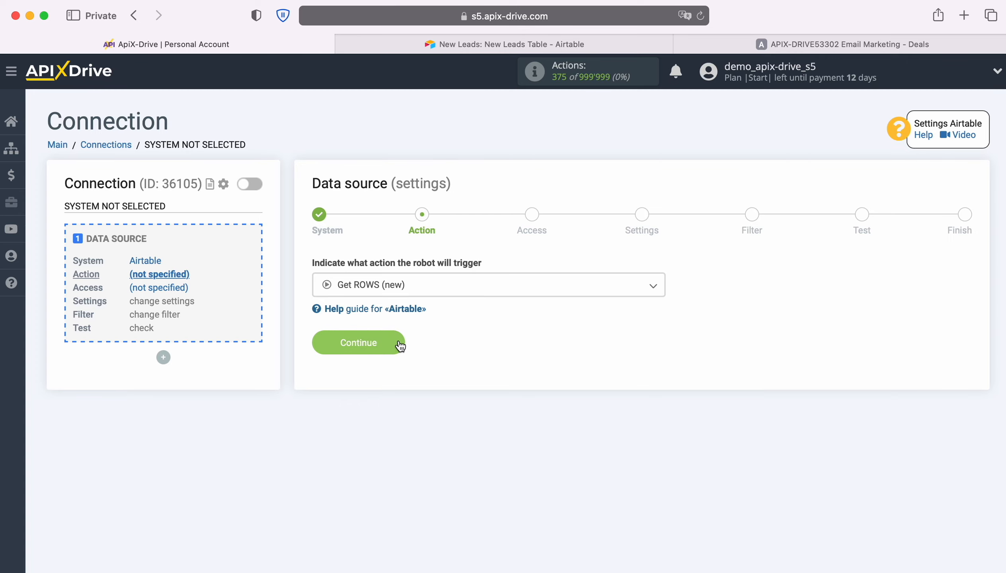
pyautogui.click(400, 343)
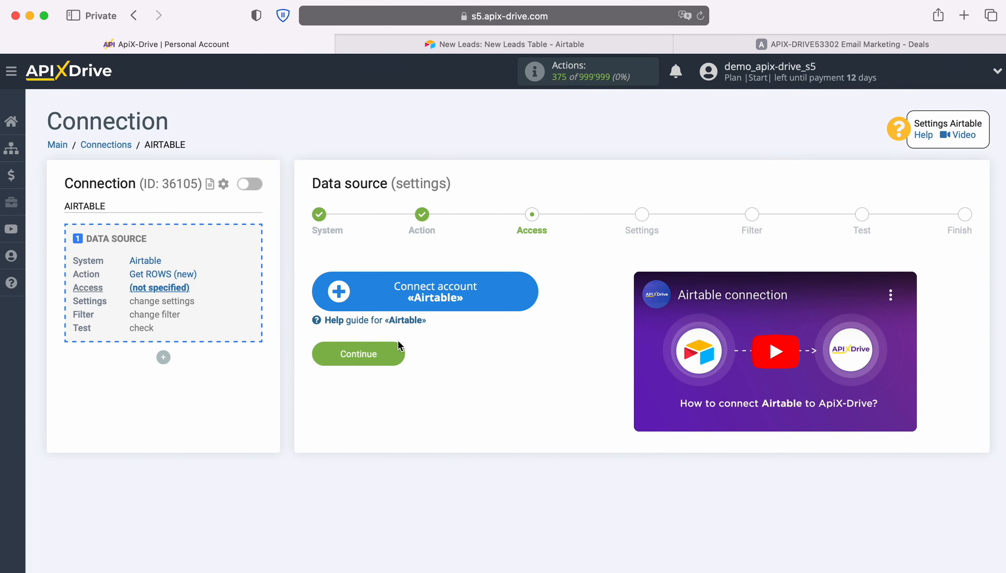
# Start connecting the Airtable account and sign in with the saved account e-mail.
pyautogui.click(526, 290)
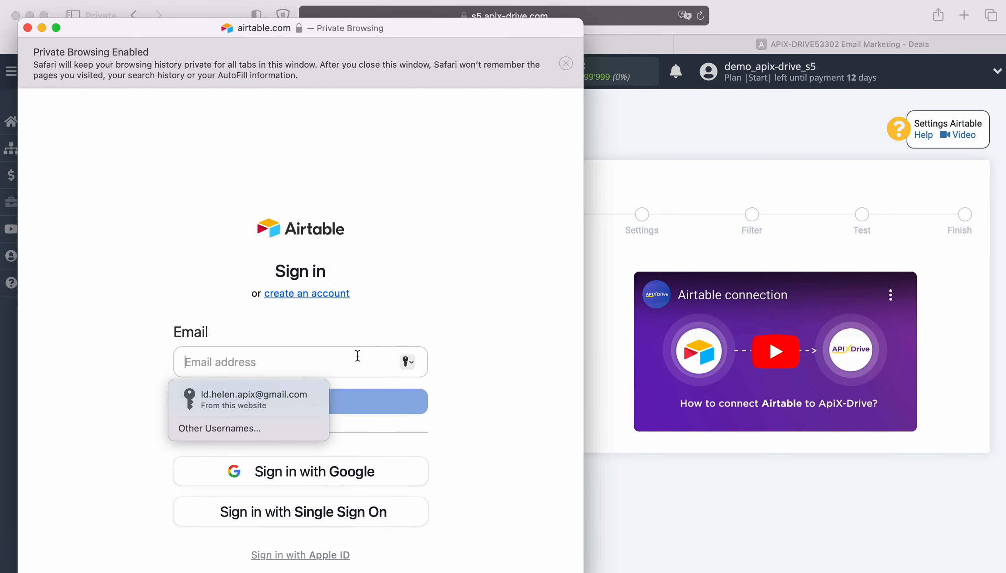
pyautogui.click(258, 401)
pyautogui.click(280, 411)
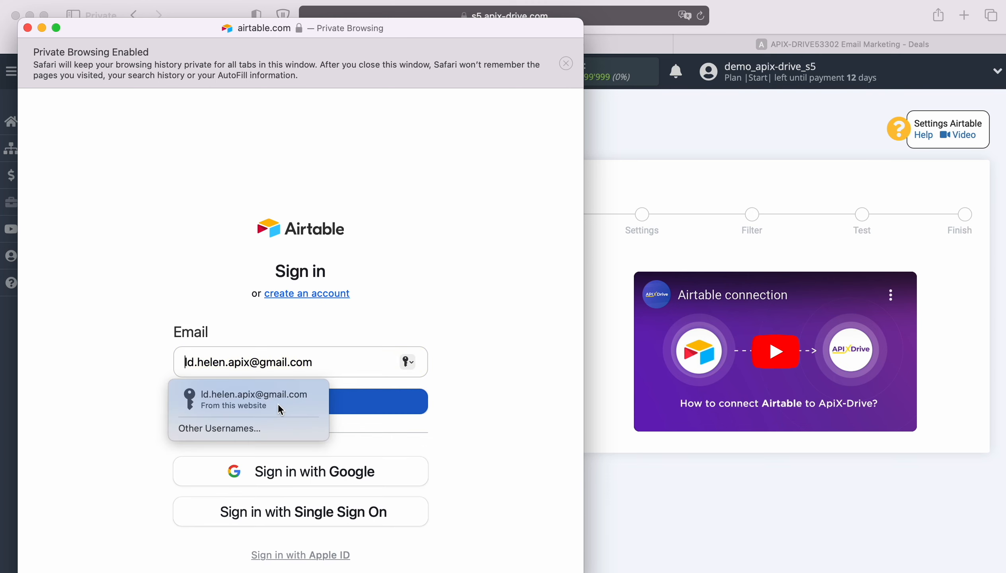
pyautogui.click(271, 421)
pyautogui.click(292, 464)
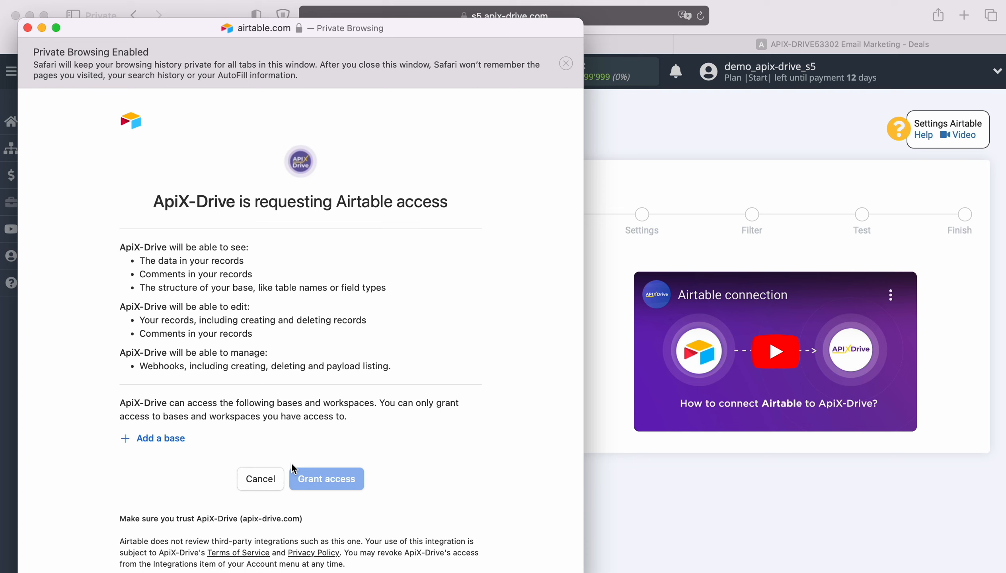
# Add the New Leads and New Orders bases to the access list and grant access.
pyautogui.click(170, 439)
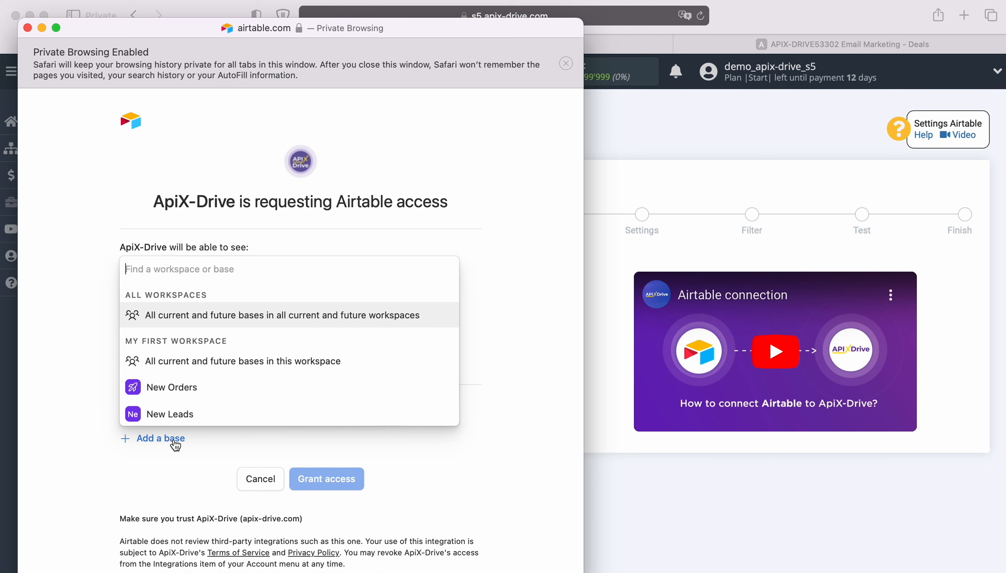
pyautogui.click(175, 415)
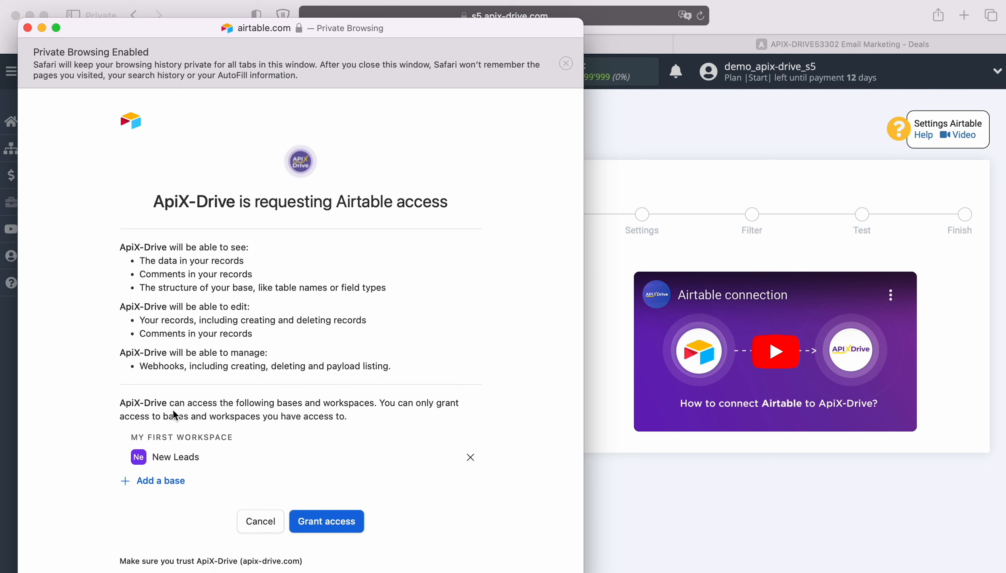
pyautogui.click(165, 481)
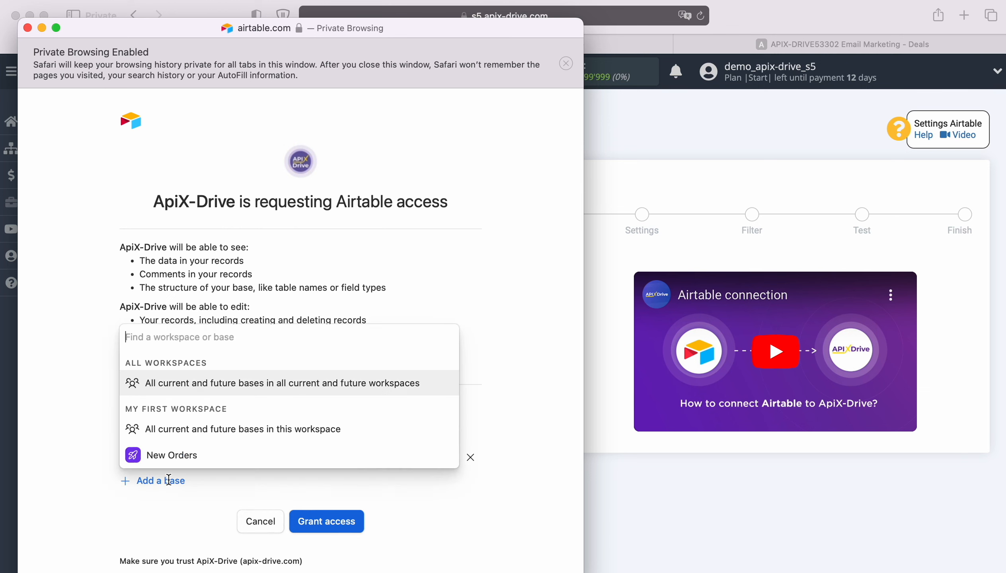
pyautogui.click(175, 456)
pyautogui.scroll(-3, 328, 445)
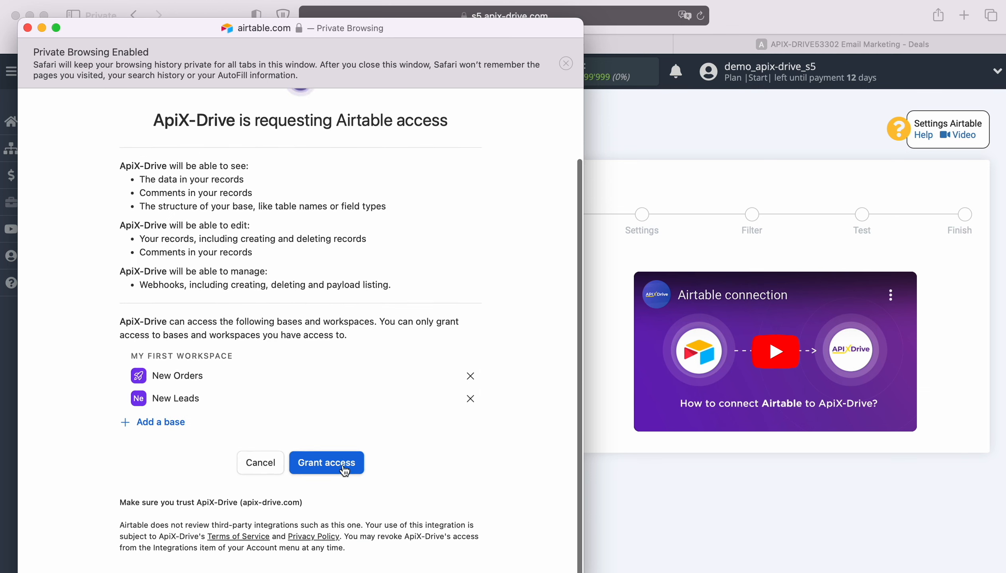
pyautogui.click(333, 462)
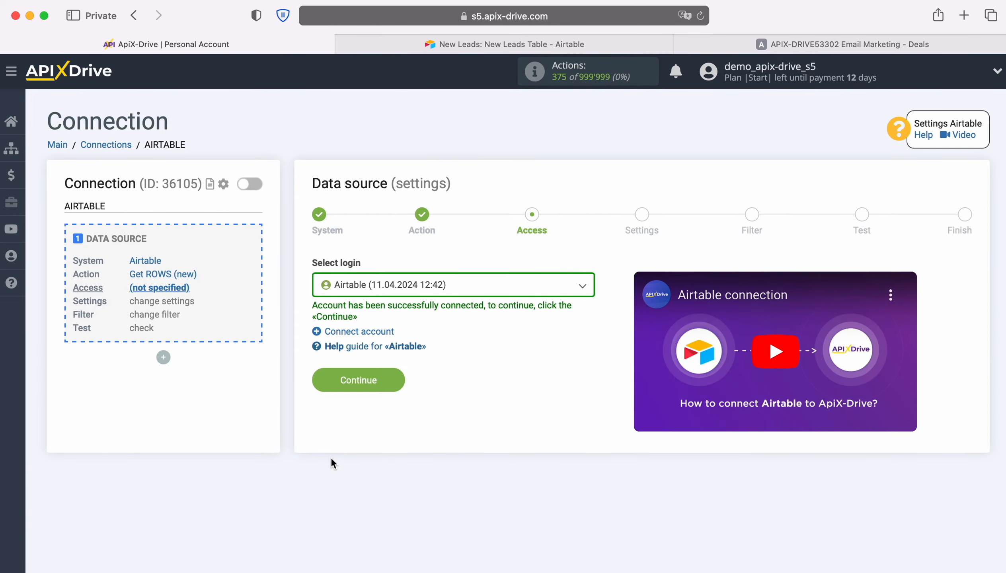
# Select the Airtable (11.04.2024 12:42) login and proceed to settings.
pyautogui.click(515, 287)
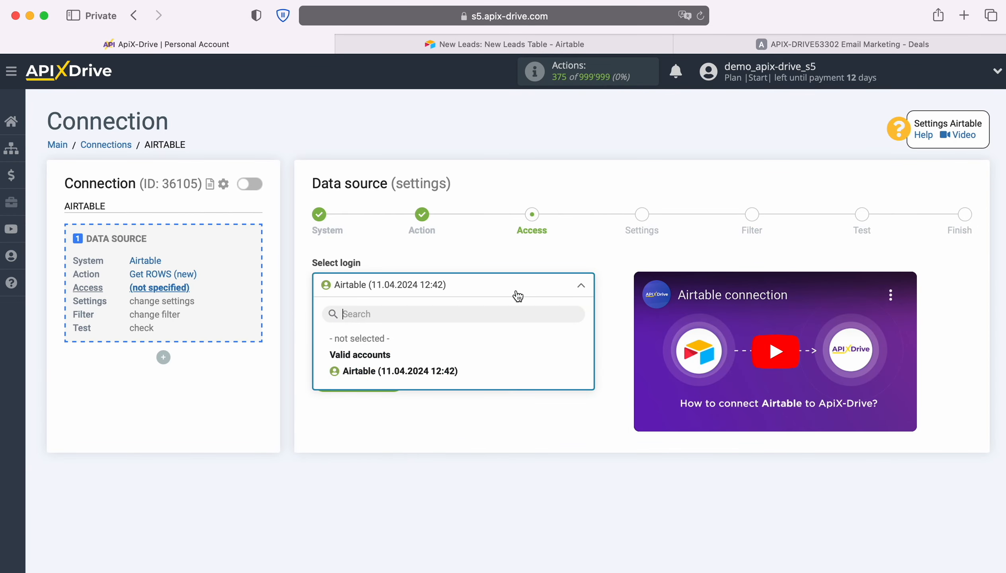
pyautogui.click(442, 369)
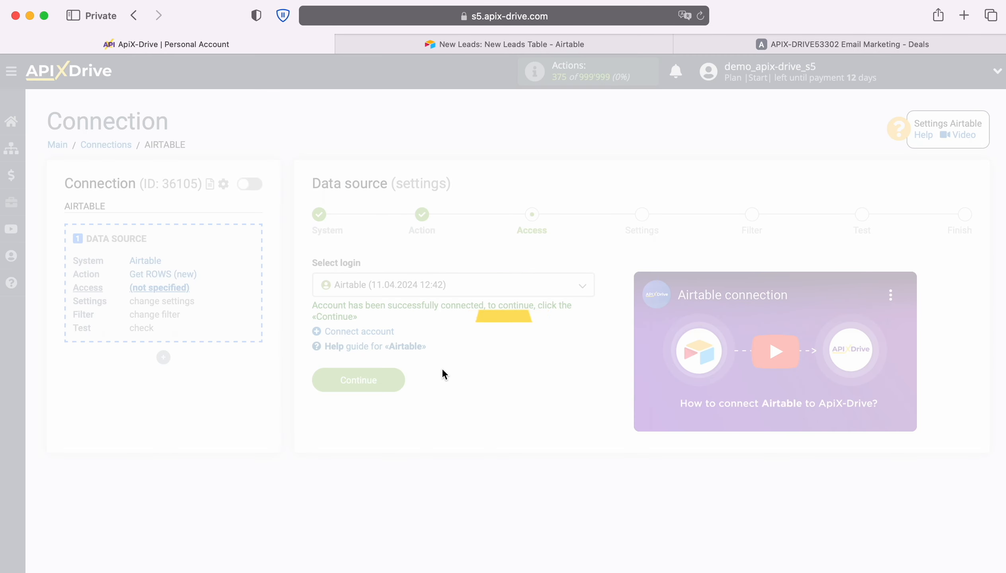
pyautogui.click(392, 379)
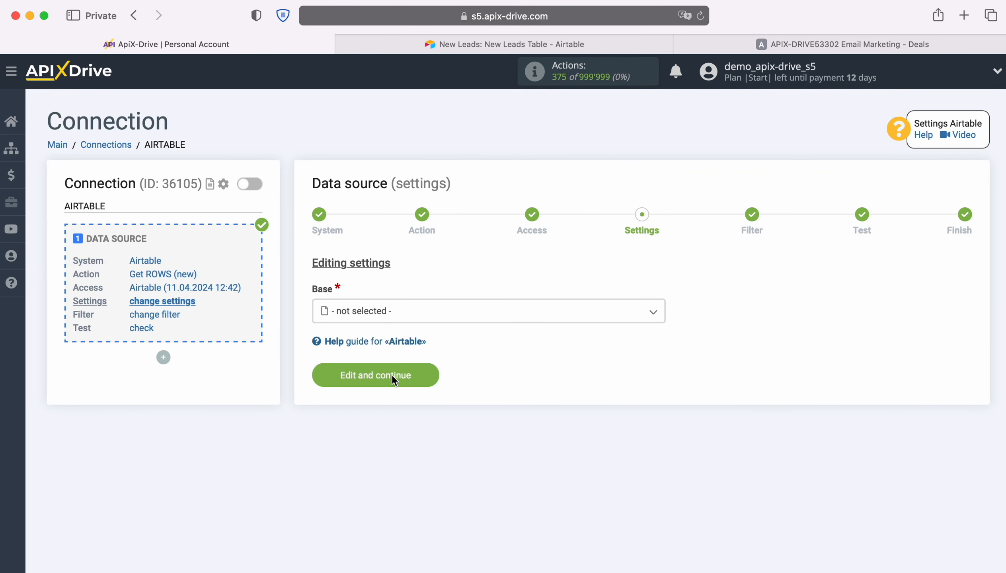
# Set the base to New Leads and the table to New Leads Table, then open the created-time column list.
pyautogui.click(407, 317)
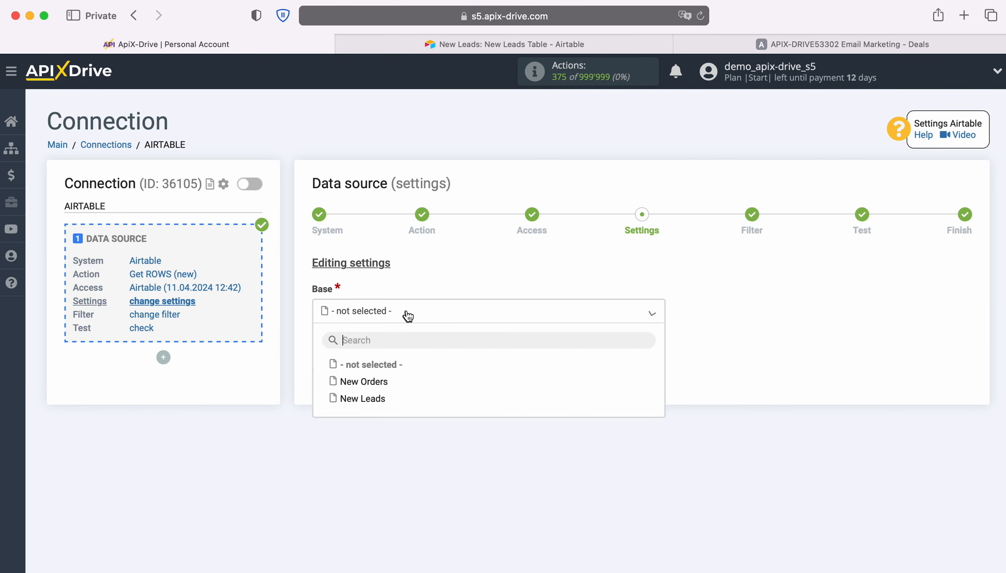
pyautogui.click(379, 399)
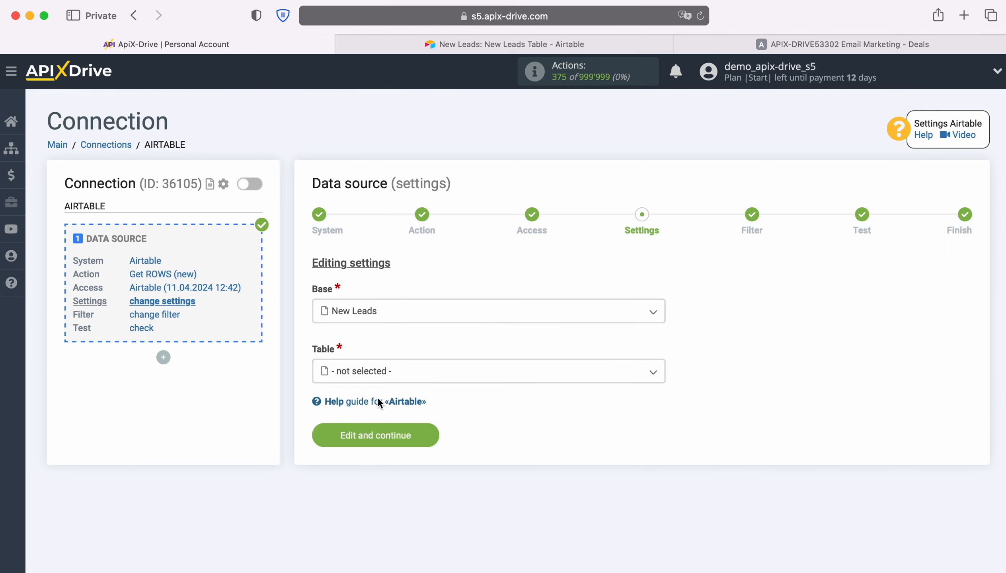
pyautogui.click(403, 373)
pyautogui.click(393, 441)
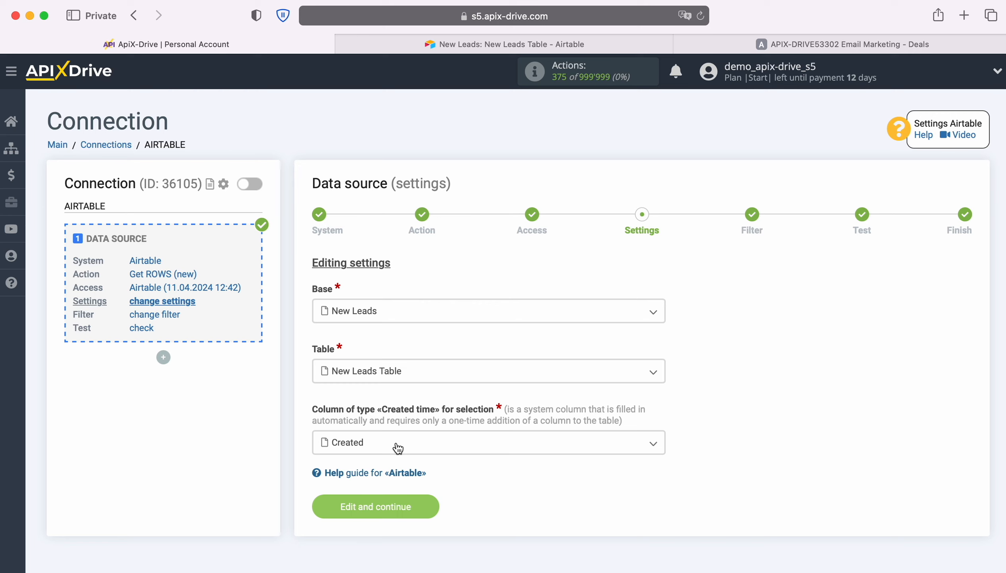
pyautogui.click(397, 448)
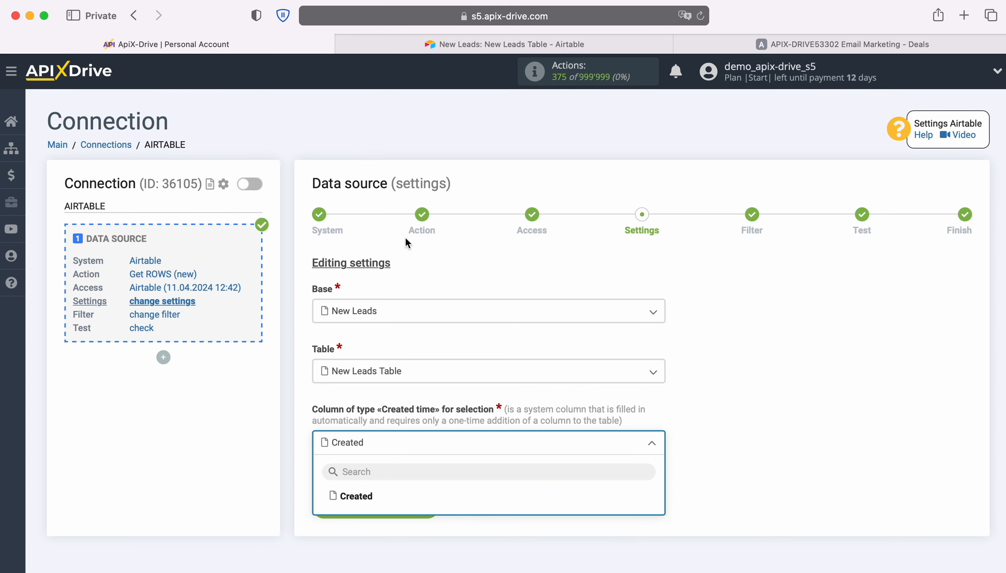
# Inspect the Created time field type among the new-field options in the Airtable table, then return.
pyautogui.click(437, 45)
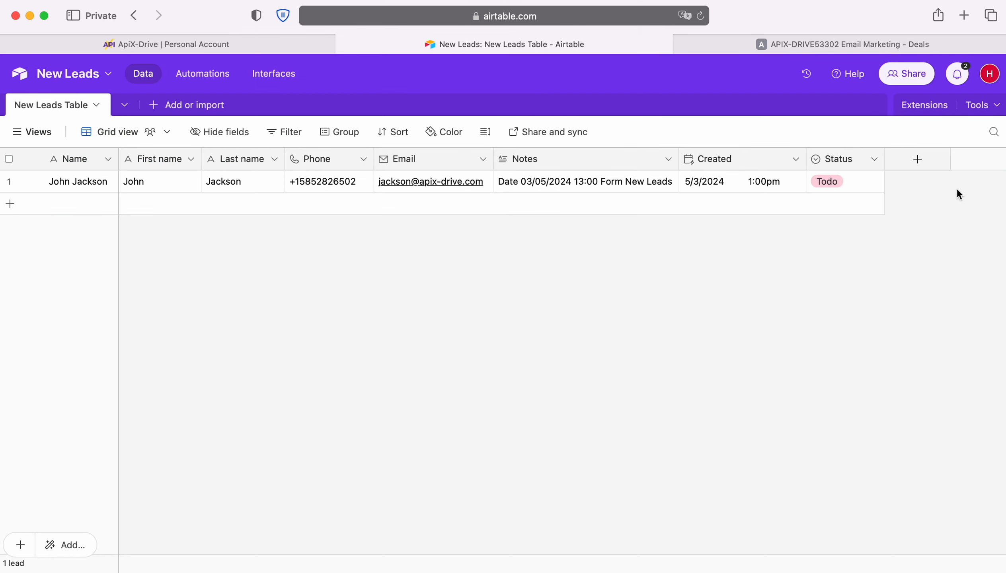
pyautogui.click(920, 161)
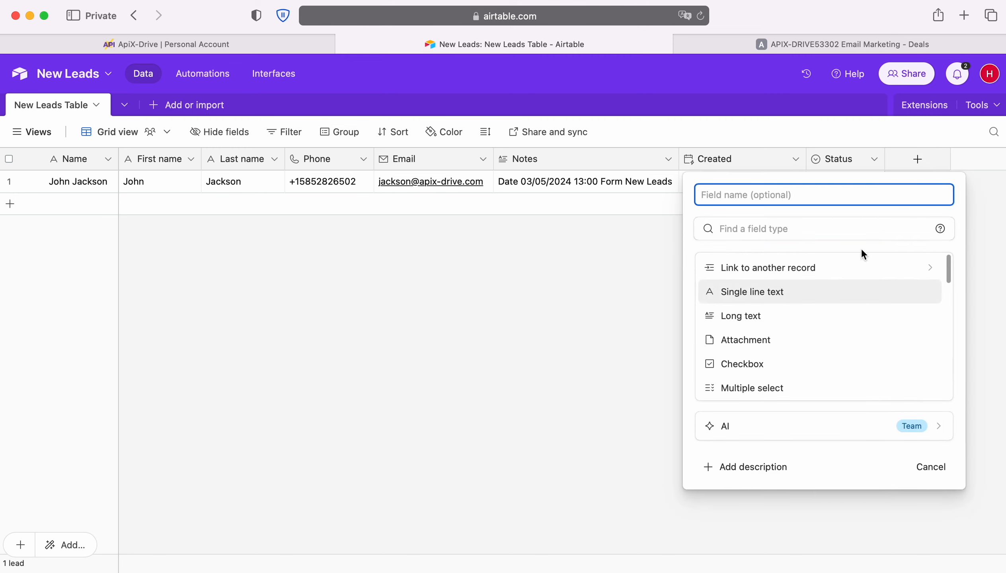
pyautogui.scroll(-8, 847, 327)
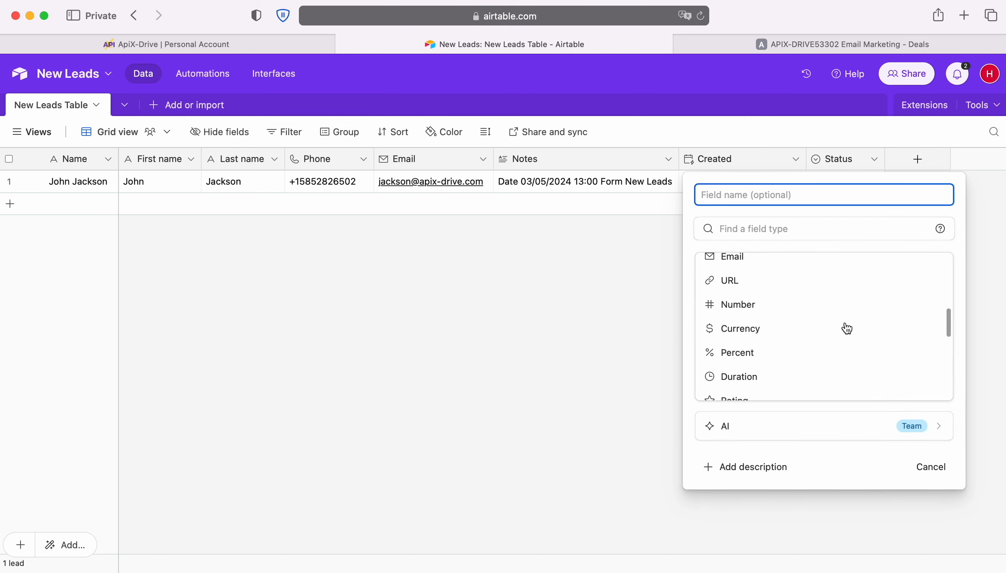
pyautogui.scroll(-5, 848, 328)
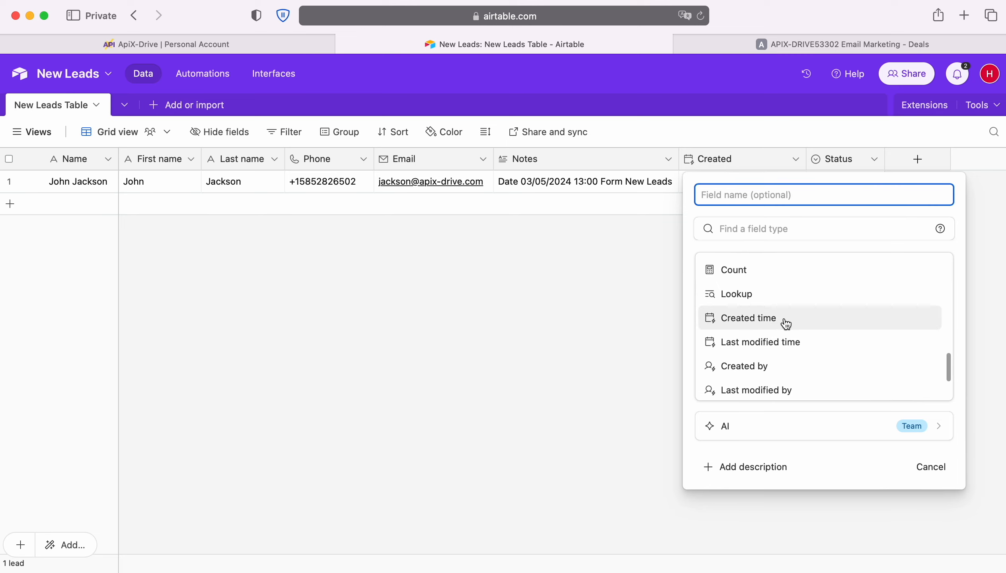
pyautogui.click(577, 316)
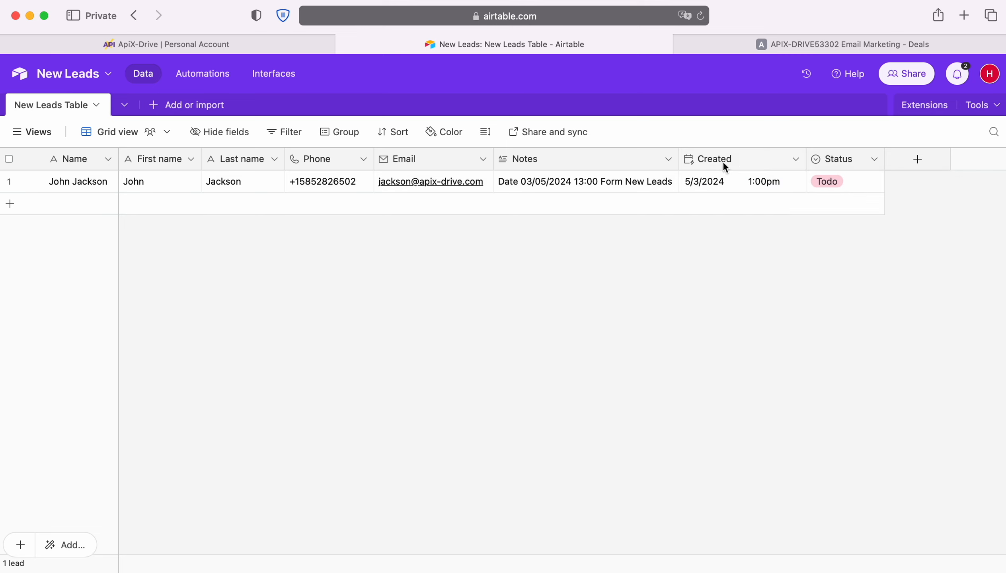
pyautogui.click(112, 46)
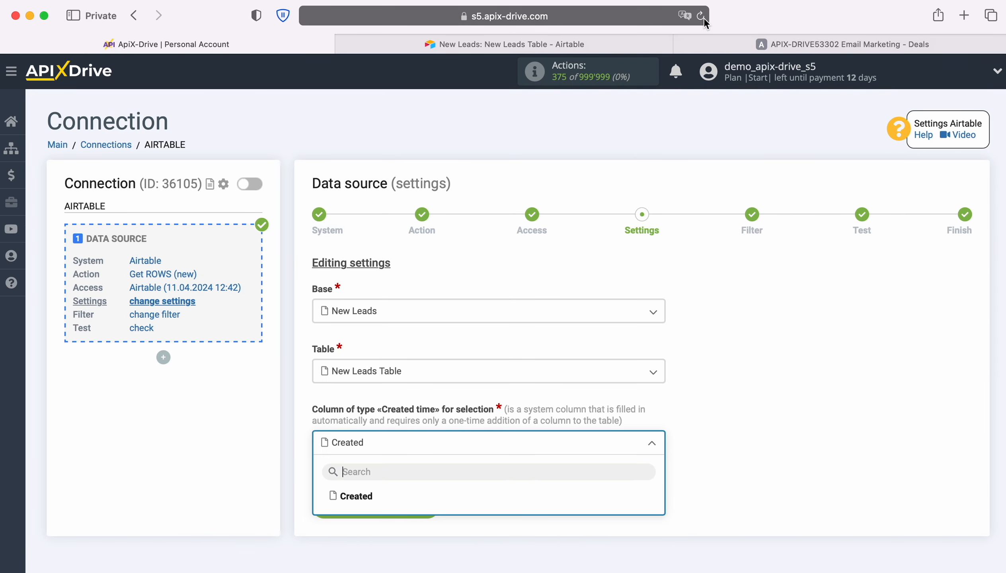
# Choose Created as the created-time column and continue past filtering without conditions.
pyautogui.click(367, 496)
pyautogui.click(430, 502)
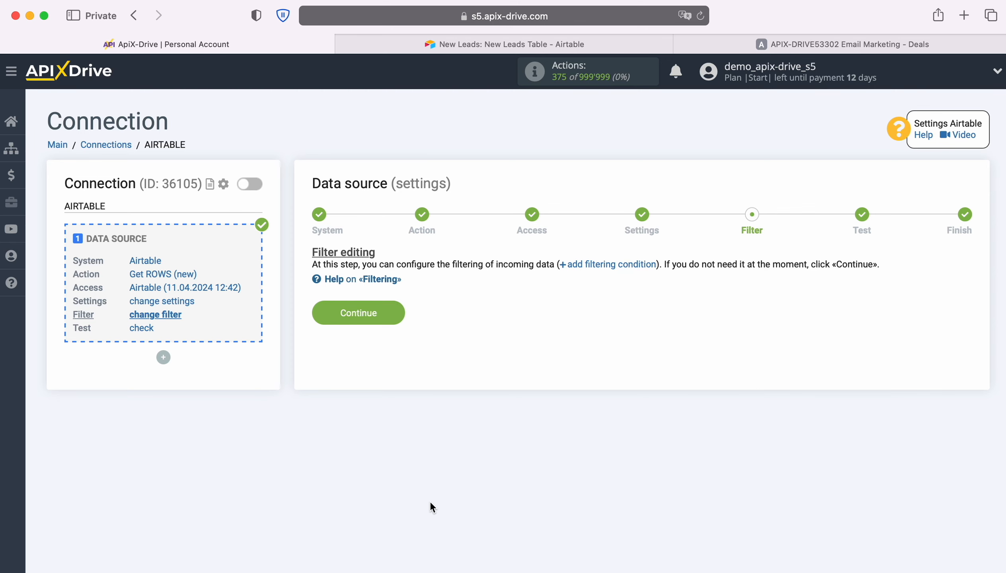
pyautogui.click(399, 308)
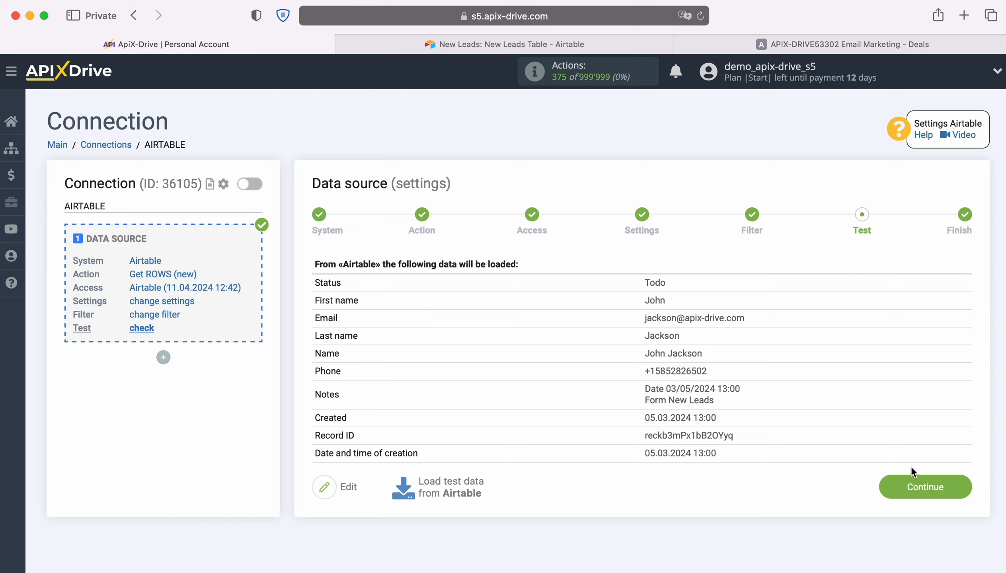
# Accept the loaded test data and start configuring the data destination.
pyautogui.click(967, 487)
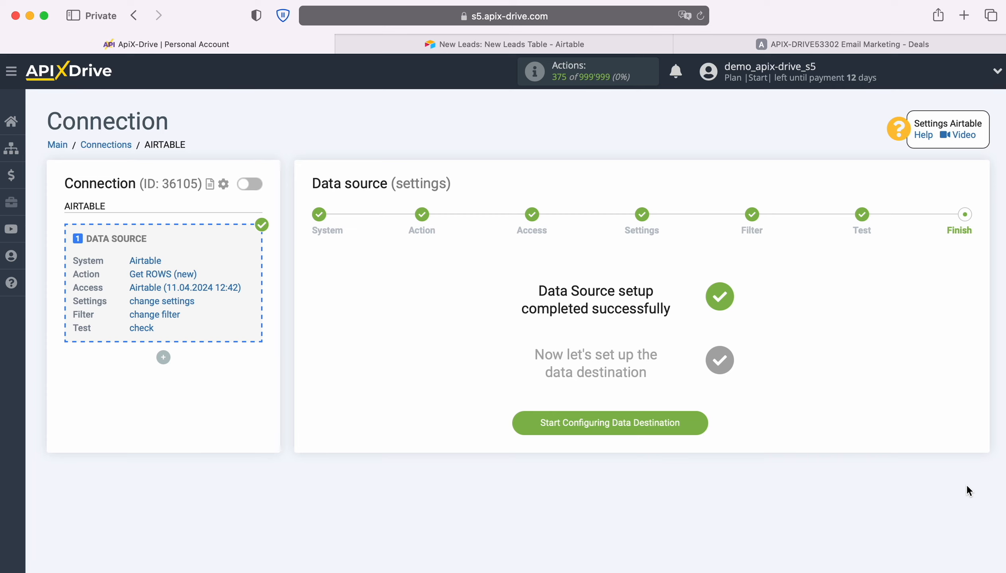
pyautogui.click(703, 422)
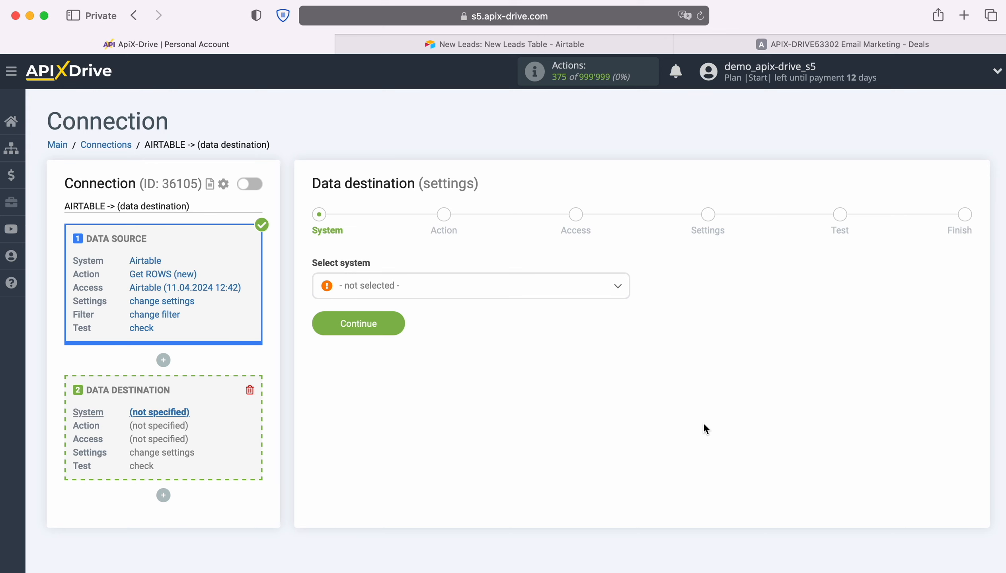
# Choose ActiveCampaign as the destination system and proceed.
pyautogui.click(538, 291)
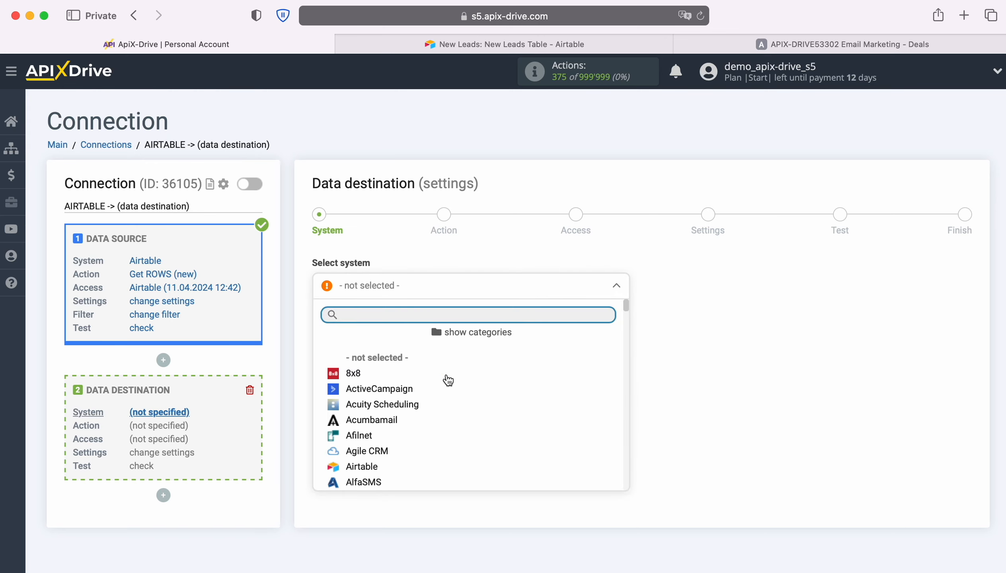
pyautogui.click(408, 389)
pyautogui.click(399, 322)
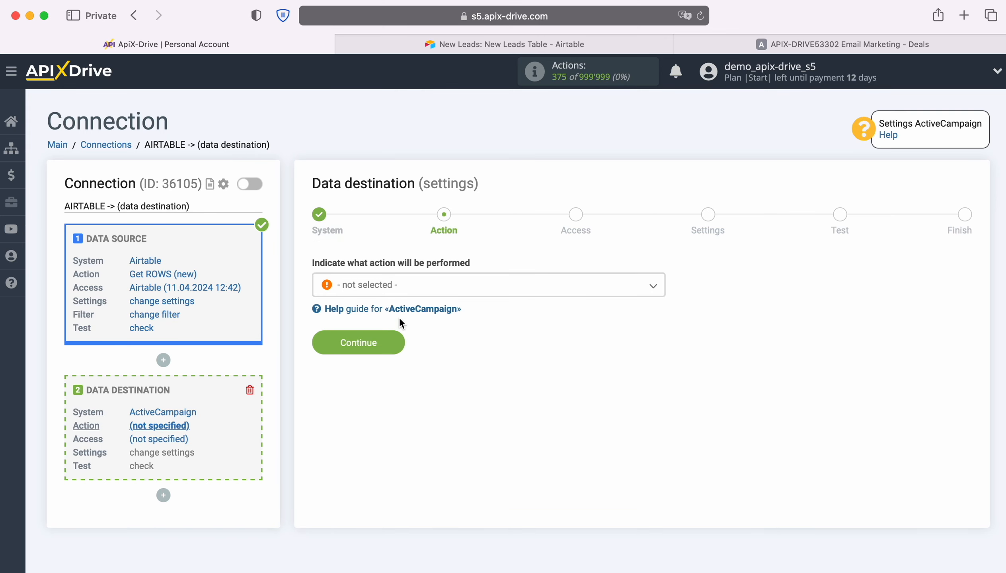
# Set the destination action to Create DEAL and proceed.
pyautogui.click(508, 291)
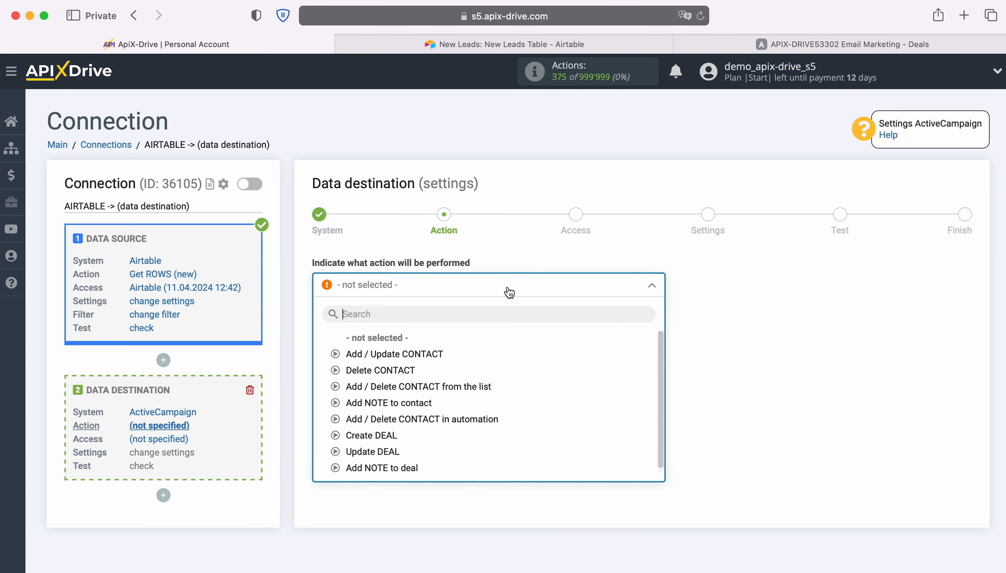
pyautogui.click(390, 434)
pyautogui.click(396, 337)
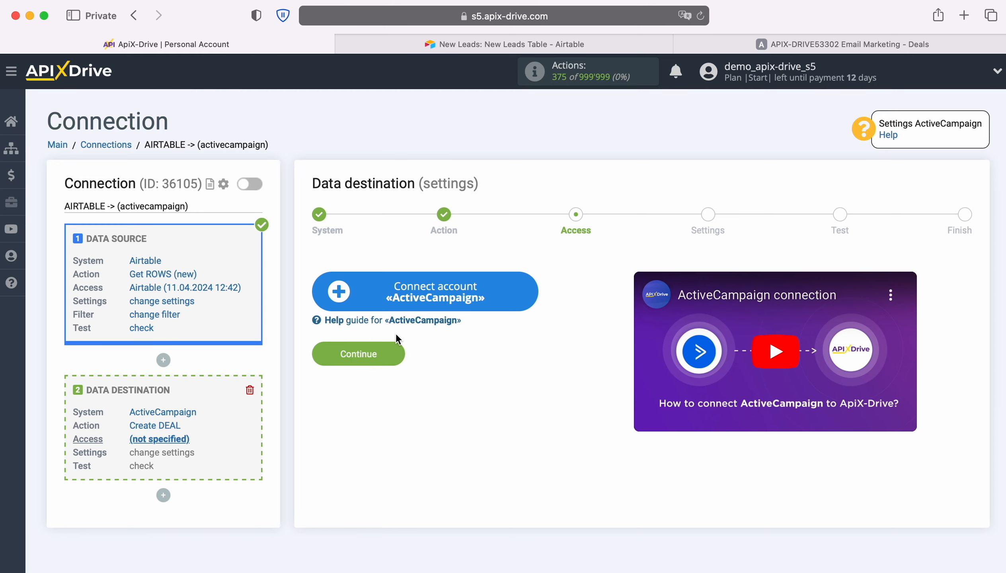
# Start connecting an ActiveCampaign account and open the Developer settings of the ActiveCampaign account.
pyautogui.click(527, 293)
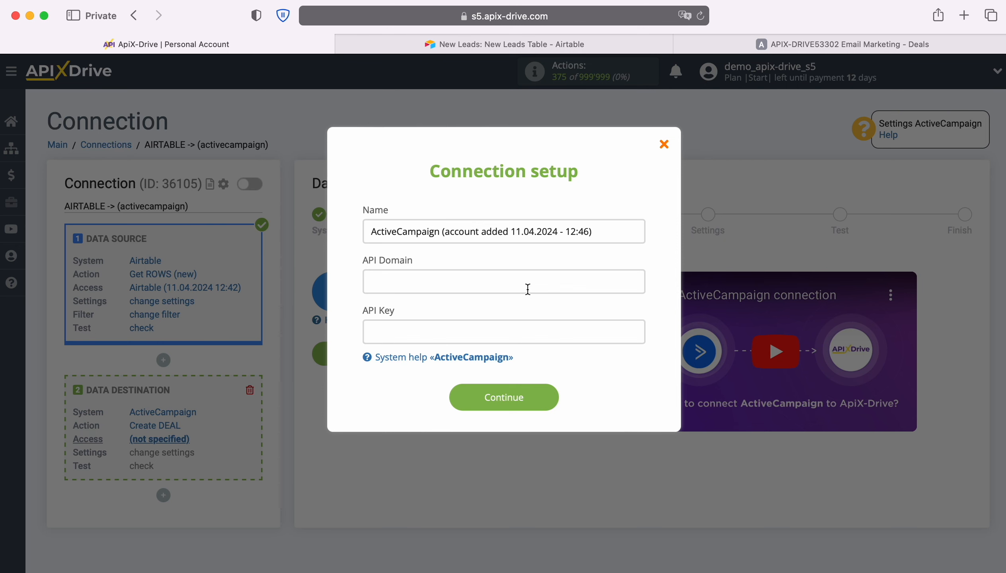
pyautogui.click(759, 44)
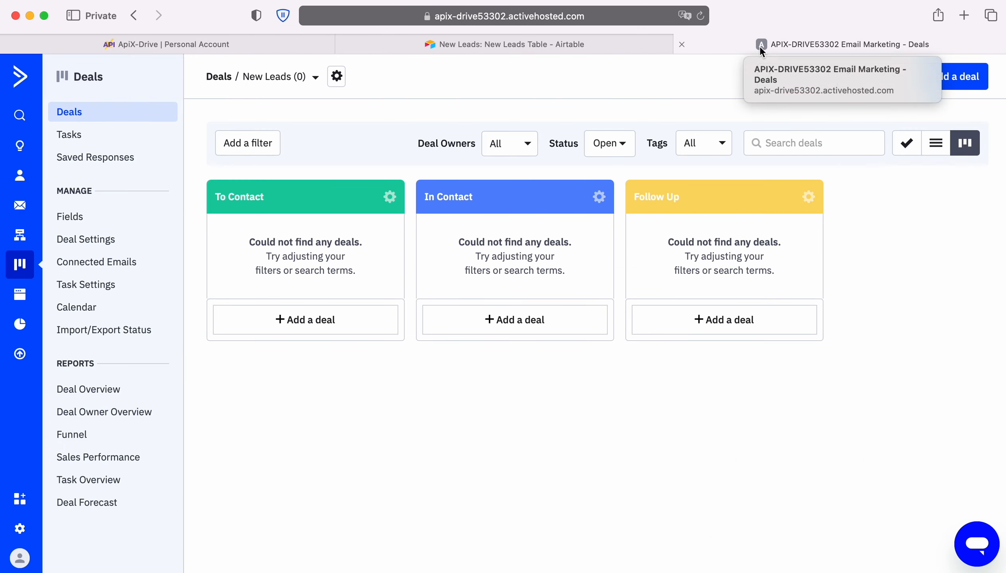
pyautogui.click(19, 528)
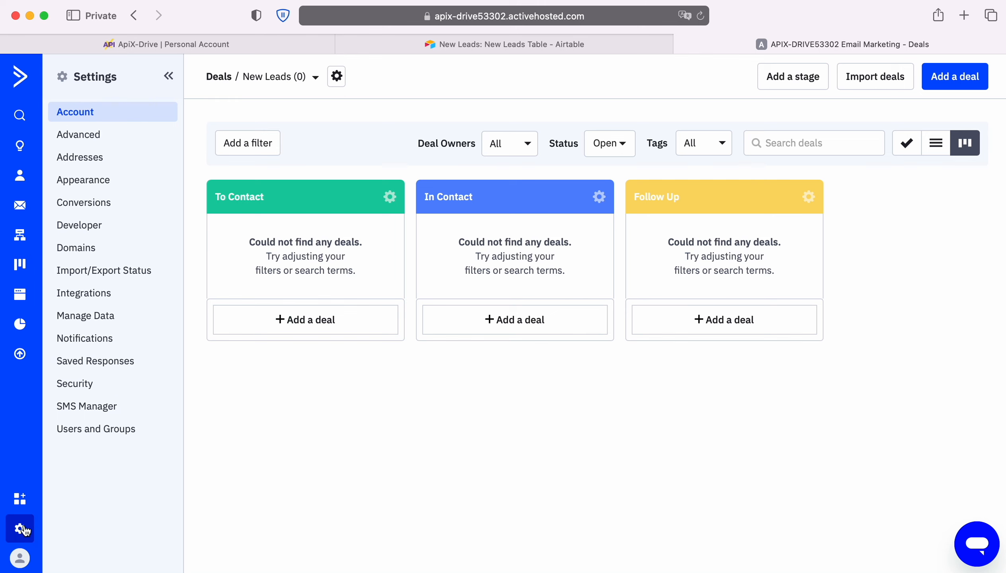
pyautogui.click(91, 228)
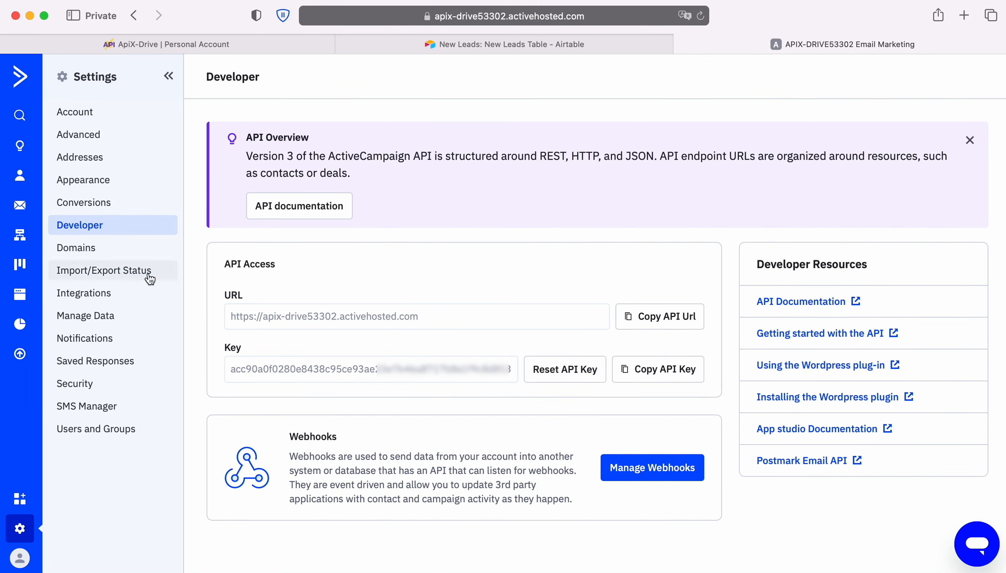
# Copy the ActiveCampaign API URL and paste it into the connection's API Domain field.
pyautogui.click(666, 319)
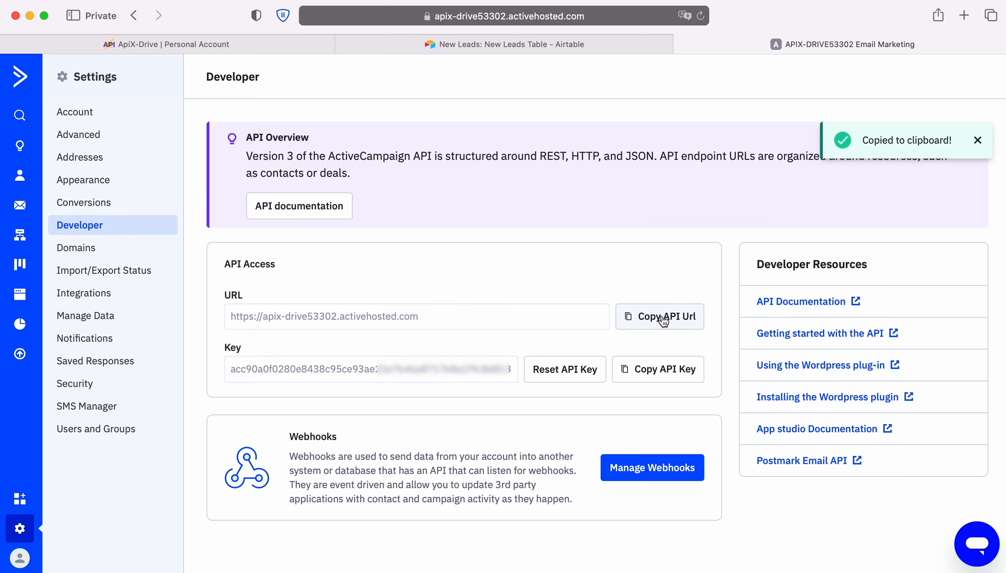
pyautogui.click(257, 45)
pyautogui.rightClick(412, 282)
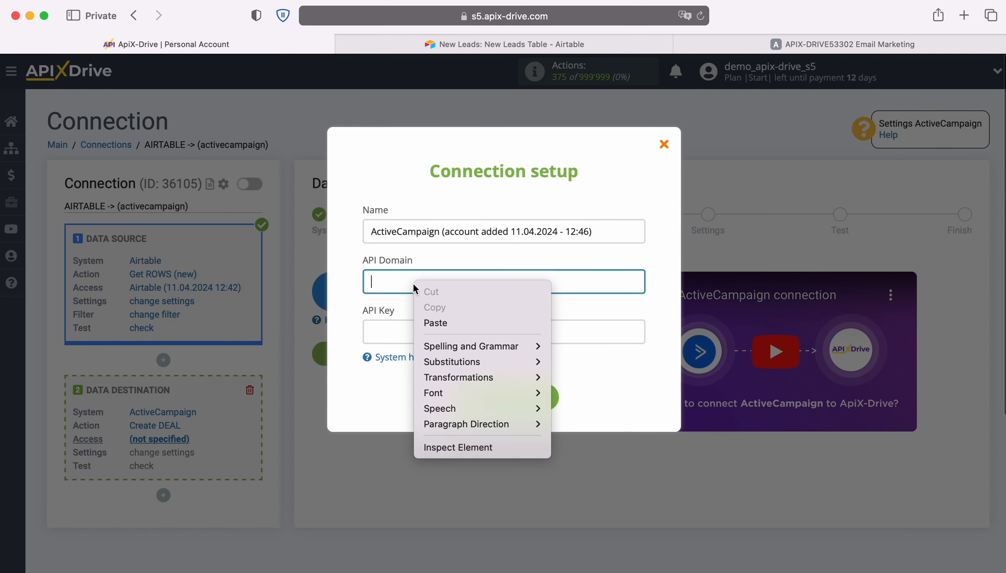
pyautogui.click(436, 321)
# Copy the ActiveCampaign API key and paste it into the connection's API Key field.
pyautogui.click(774, 44)
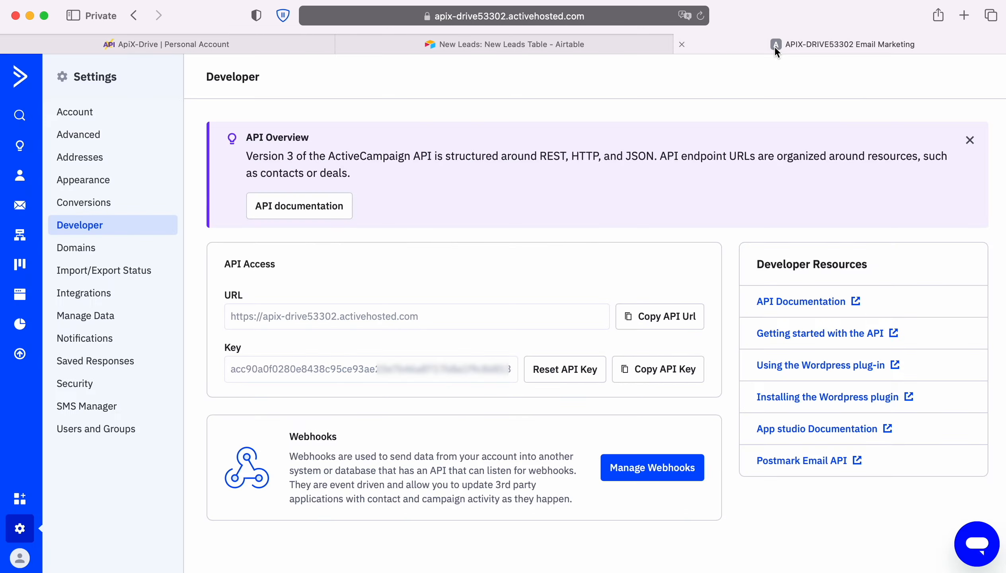
pyautogui.click(669, 369)
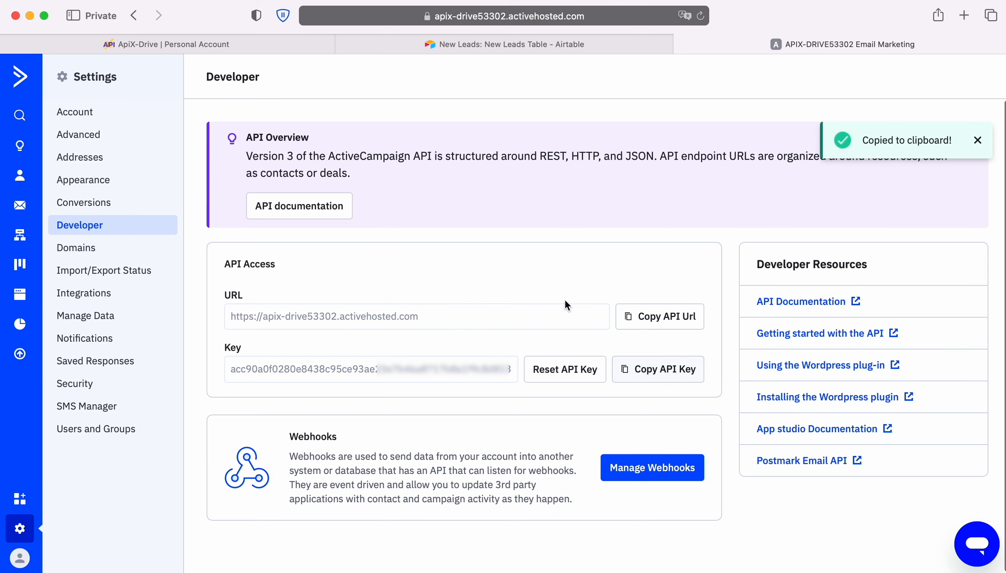
pyautogui.click(255, 46)
pyautogui.rightClick(412, 331)
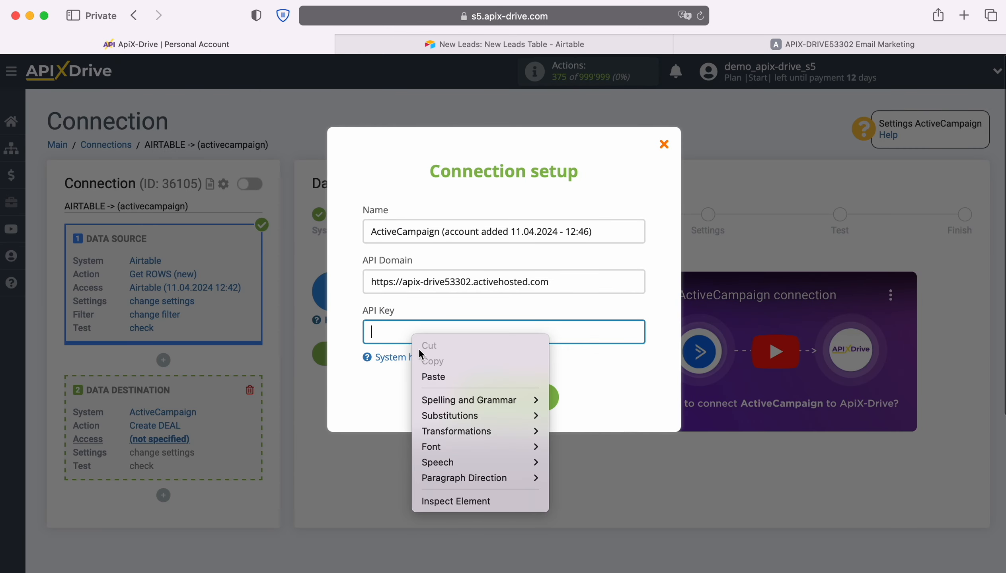
pyautogui.click(435, 376)
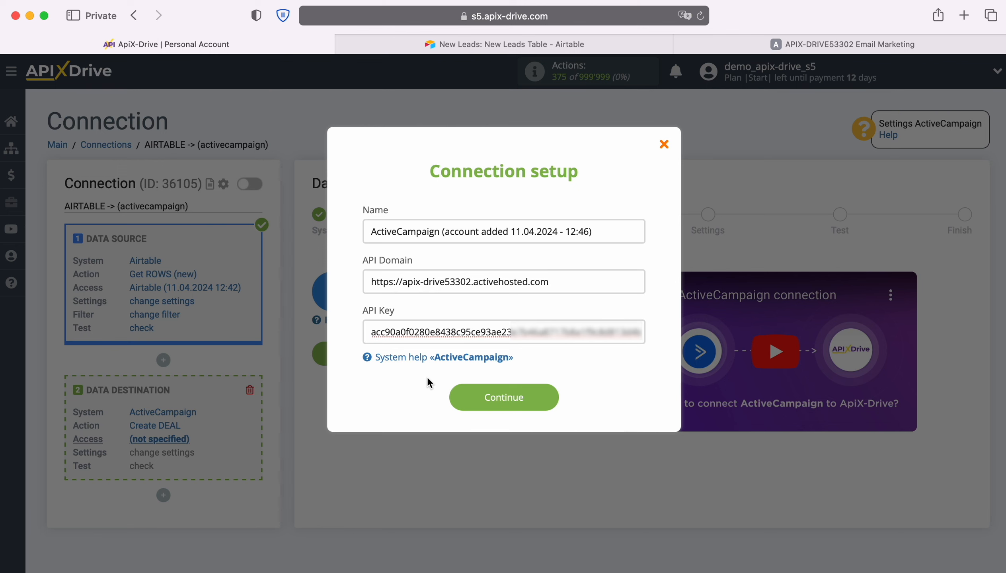
# Save the account, select it as the destination login, and continue to the settings.
pyautogui.click(551, 399)
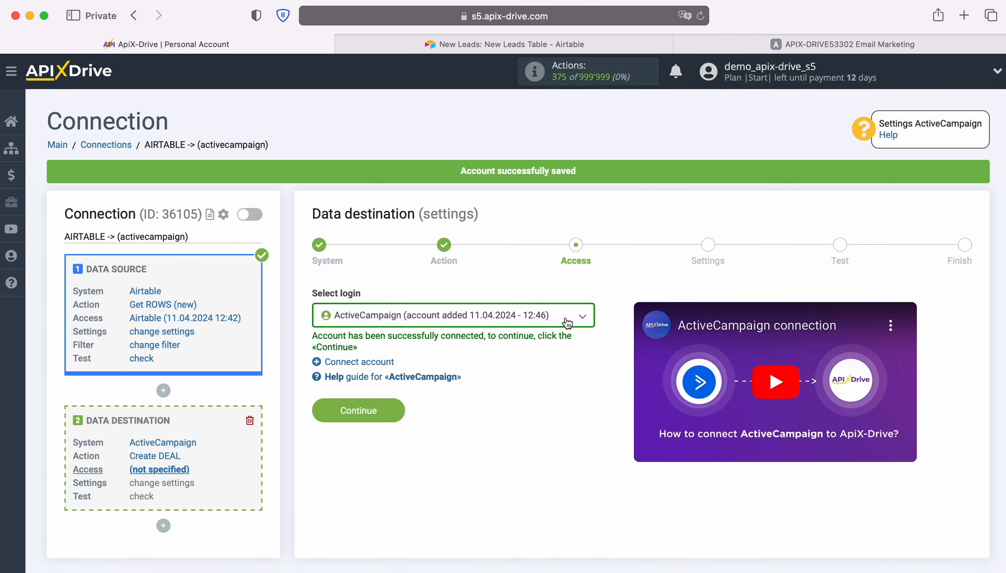
pyautogui.click(567, 322)
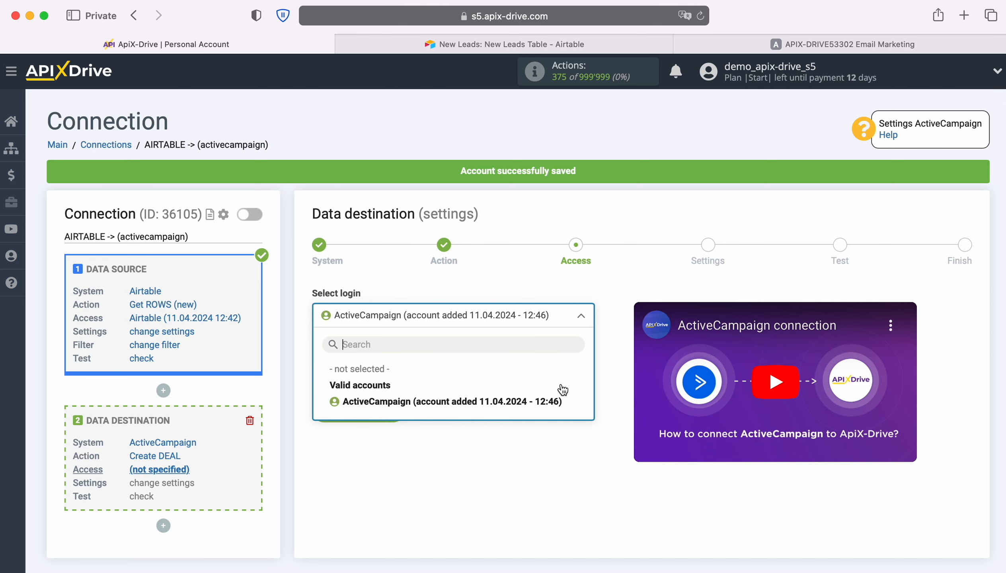
pyautogui.click(559, 399)
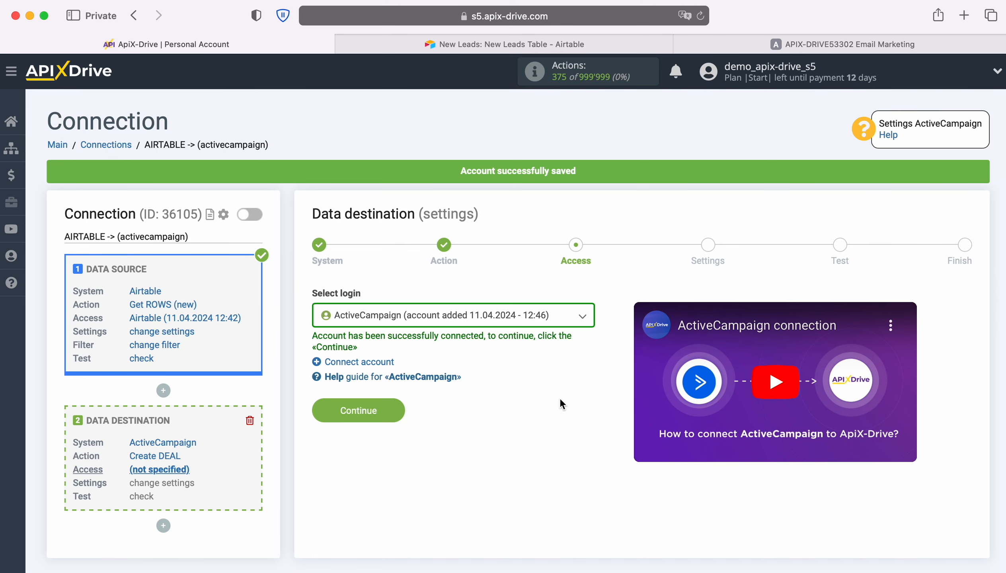
pyautogui.click(396, 405)
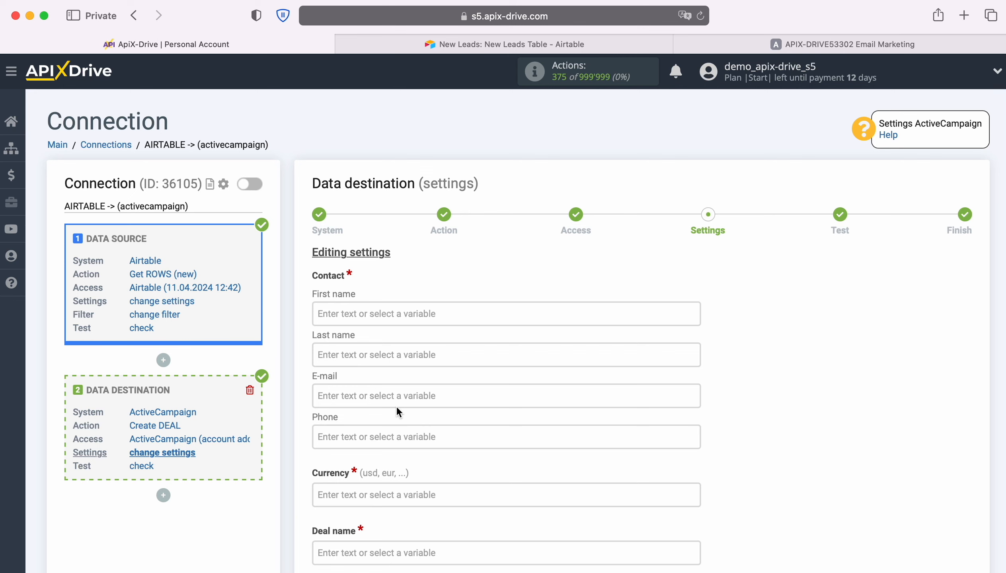
# Map the contact's First name and Last name fields to the Airtable First name and Last name variables.
pyautogui.click(347, 314)
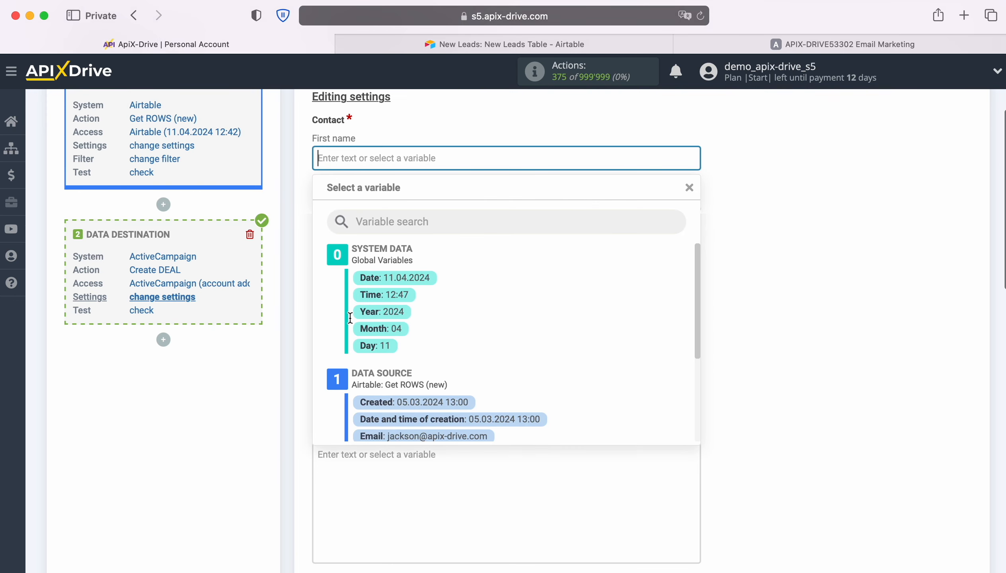
pyautogui.scroll(-5, 620, 333)
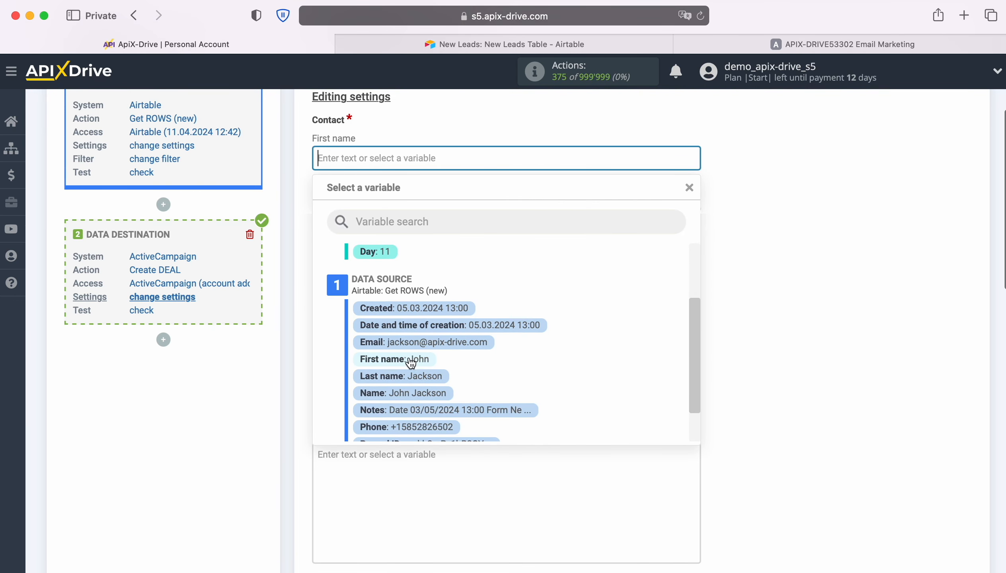
pyautogui.click(395, 354)
pyautogui.click(326, 198)
pyautogui.scroll(-3, 501, 325)
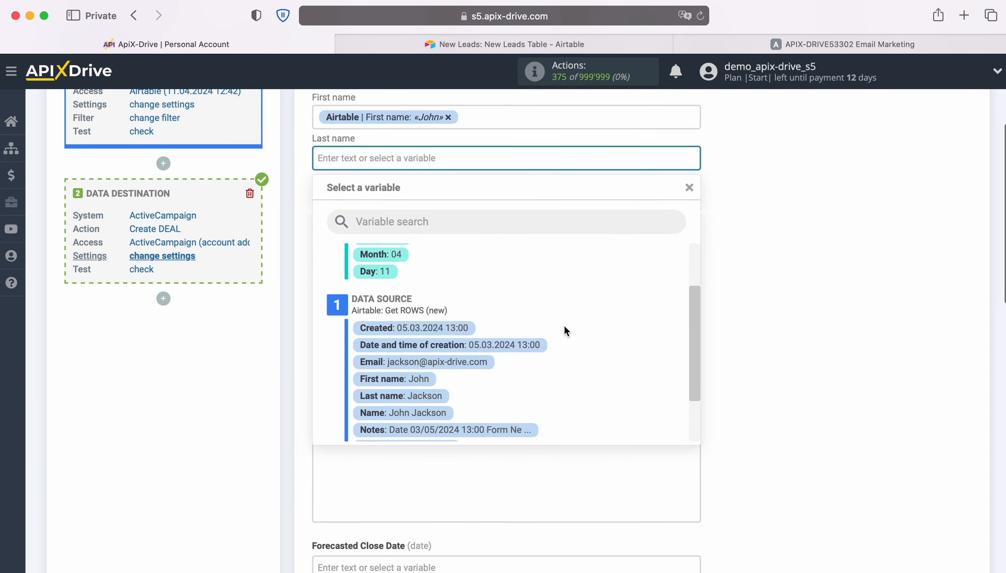
pyautogui.click(426, 388)
# Map the contact's E-mail and Phone fields to the Airtable Email and Phone variables.
pyautogui.click(371, 199)
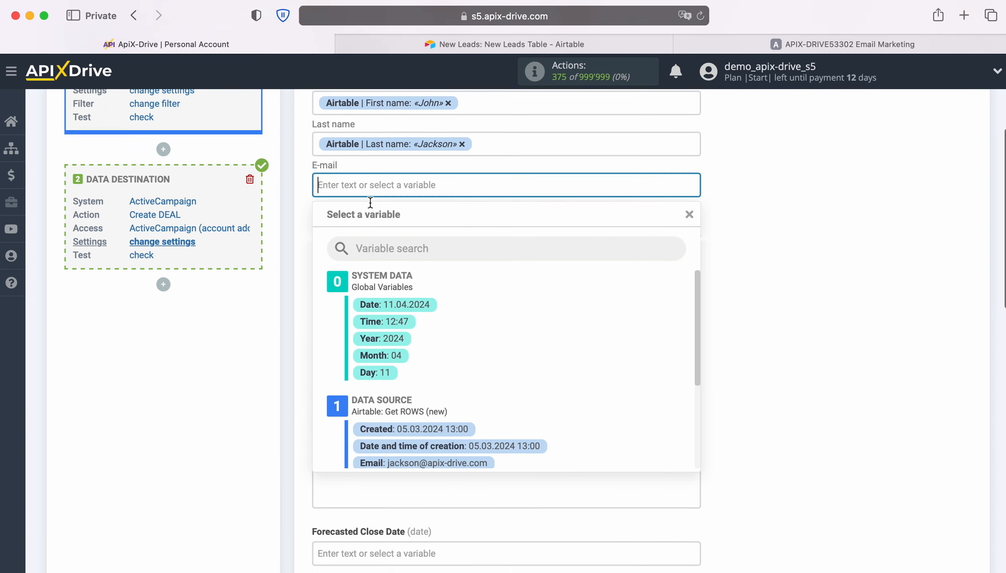
pyautogui.scroll(-3, 595, 375)
pyautogui.click(465, 369)
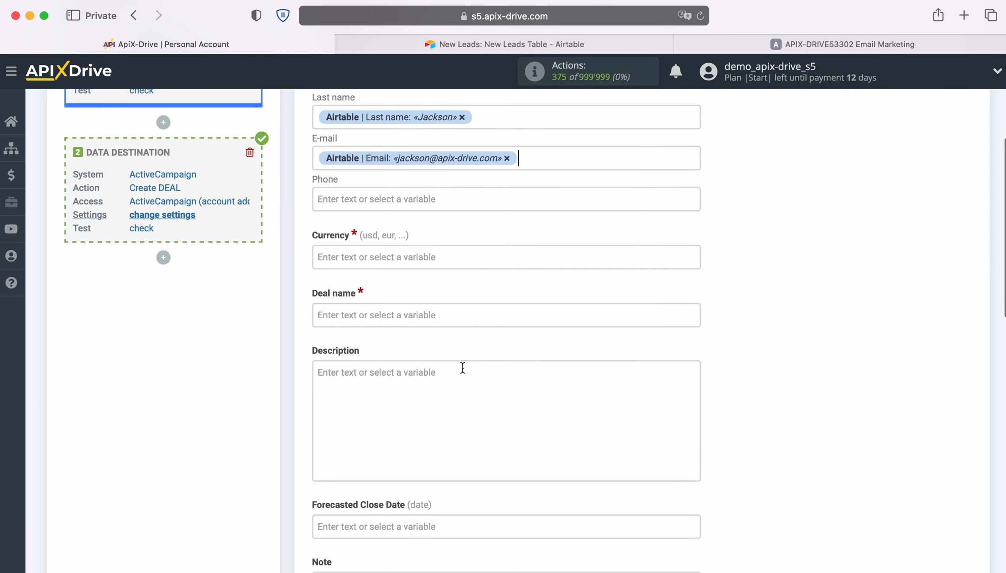
pyautogui.click(388, 209)
pyautogui.scroll(-4, 593, 339)
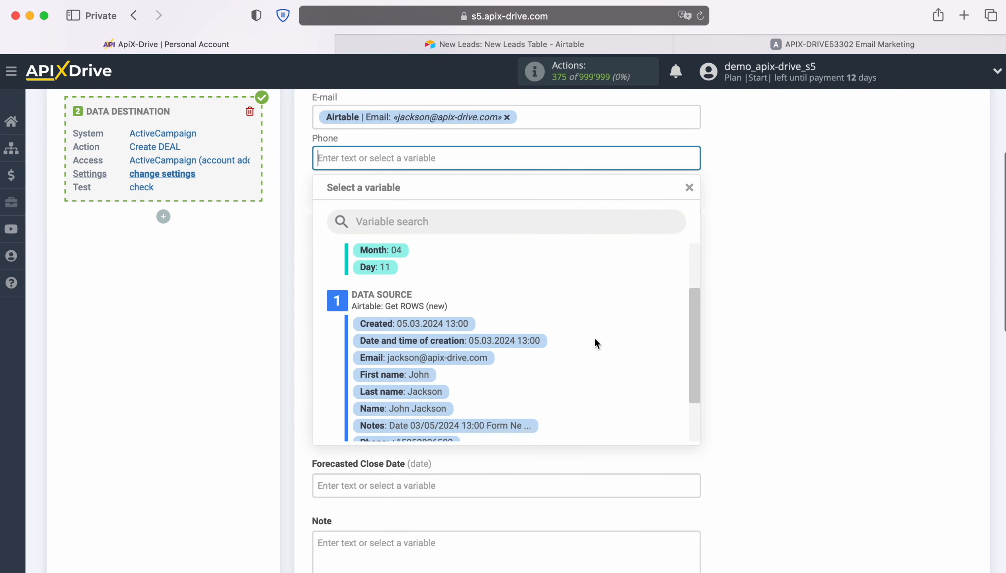
pyautogui.click(438, 407)
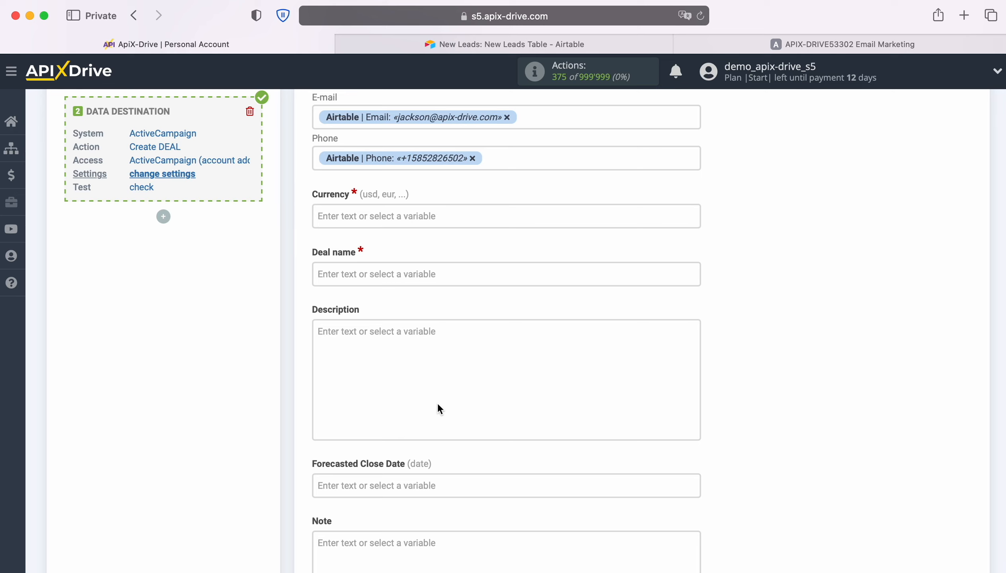
# Set the deal currency to usd.
pyautogui.click(339, 214)
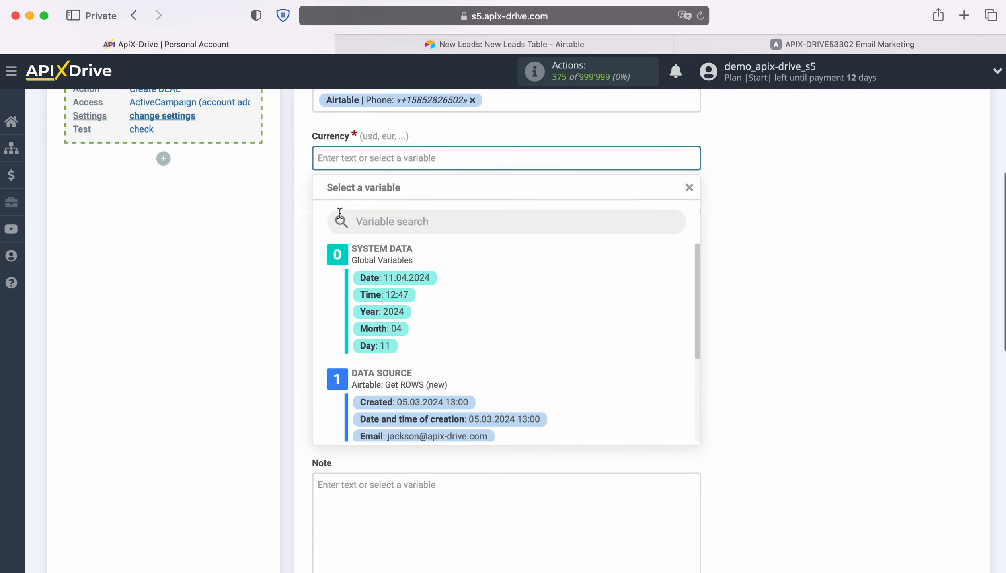
pyautogui.write('usd')
pyautogui.click(256, 239)
# Set the deal name to "New Row From AirTable" followed by the Airtable Name variable.
pyautogui.click(350, 215)
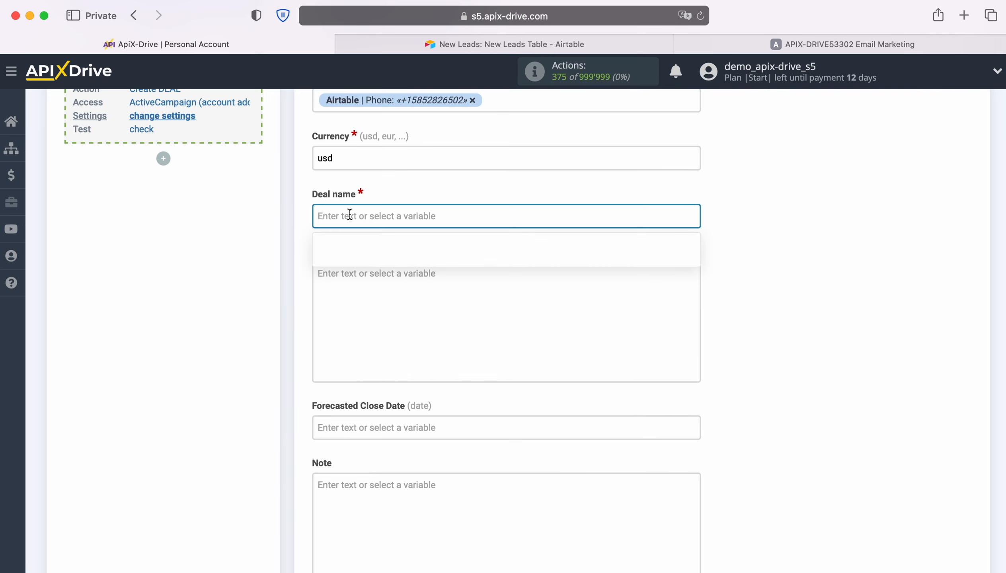
pyautogui.write('New Row Fr')
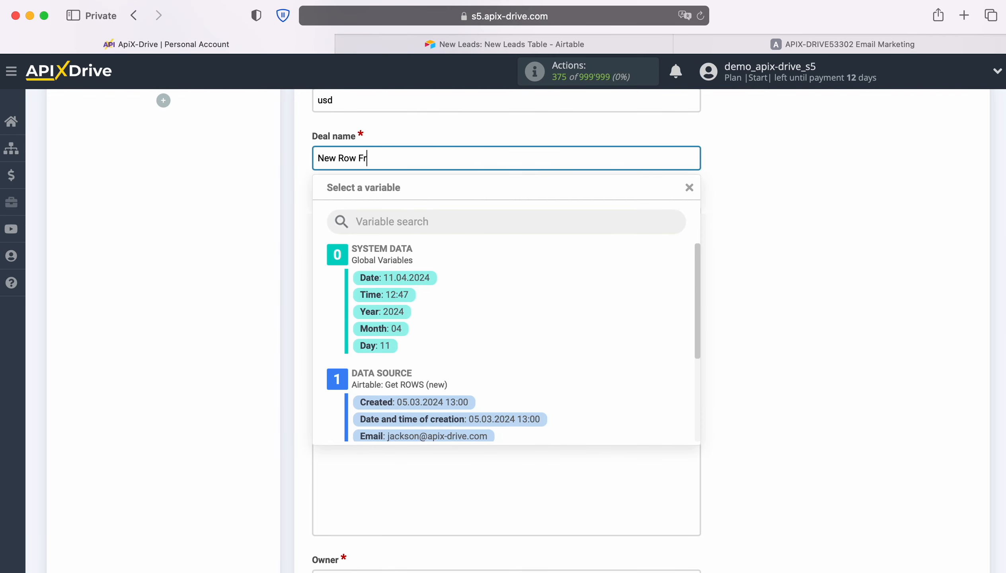
pyautogui.write('om AirTable')
pyautogui.scroll(-4, 550, 334)
pyautogui.click(425, 380)
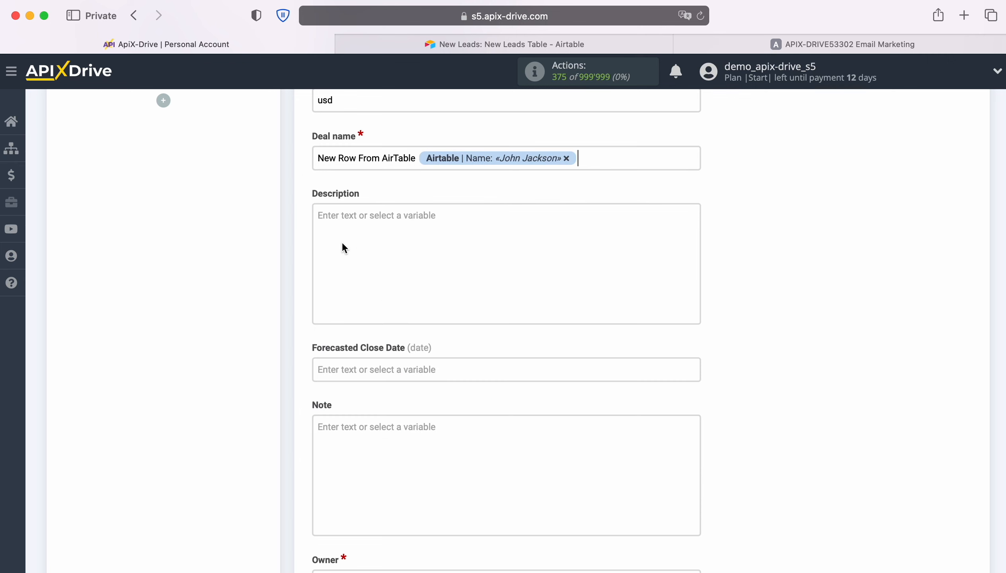
# Start the description with "Date" followed by the Airtable Created variable.
pyautogui.click(342, 247)
pyautogui.write('Date')
pyautogui.scroll(-2, 456, 427)
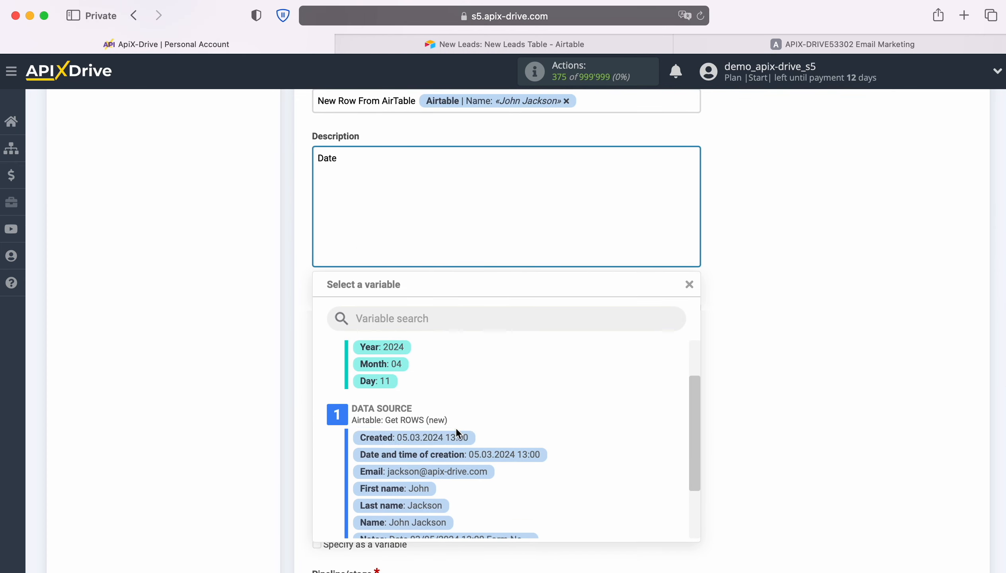
pyautogui.click(455, 432)
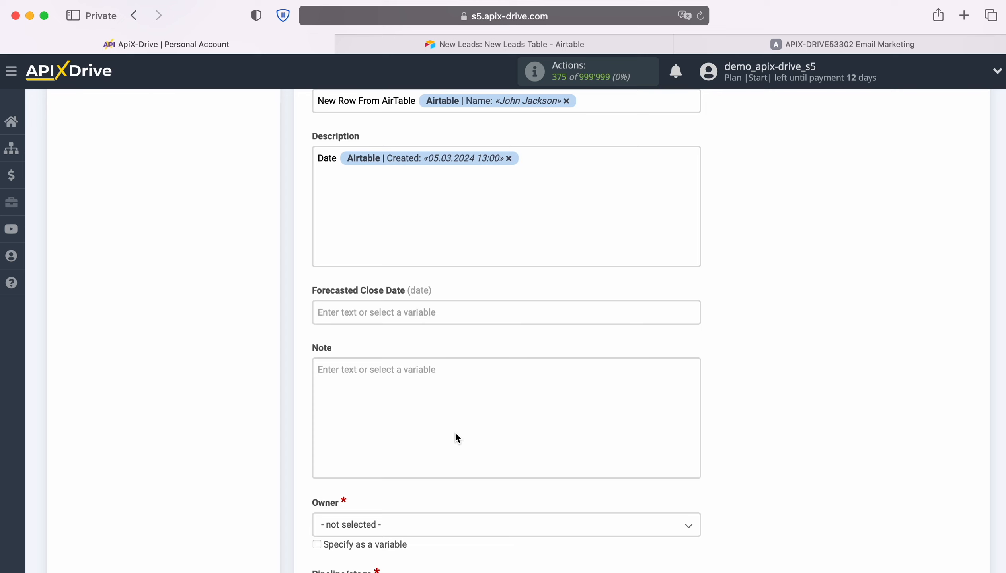
# Add a second description line "Note" followed by the Airtable Notes variable.
pyautogui.press('Return')
pyautogui.write('Note')
pyautogui.click(409, 172)
pyautogui.scroll(-2, 602, 410)
pyautogui.click(489, 476)
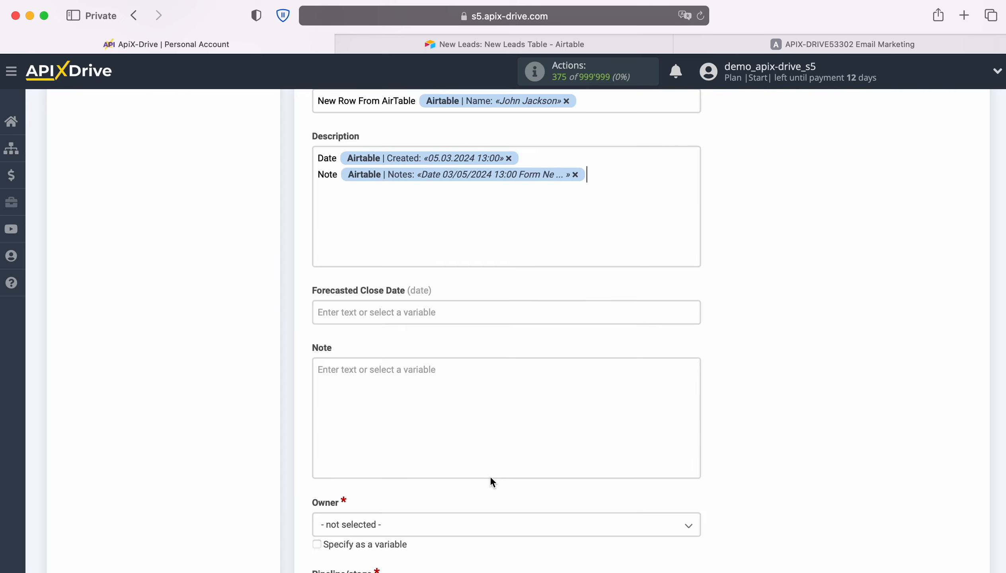
# Set the deal owner to the admin user.
pyautogui.scroll(-4, 489, 475)
pyautogui.scroll(-1, 490, 474)
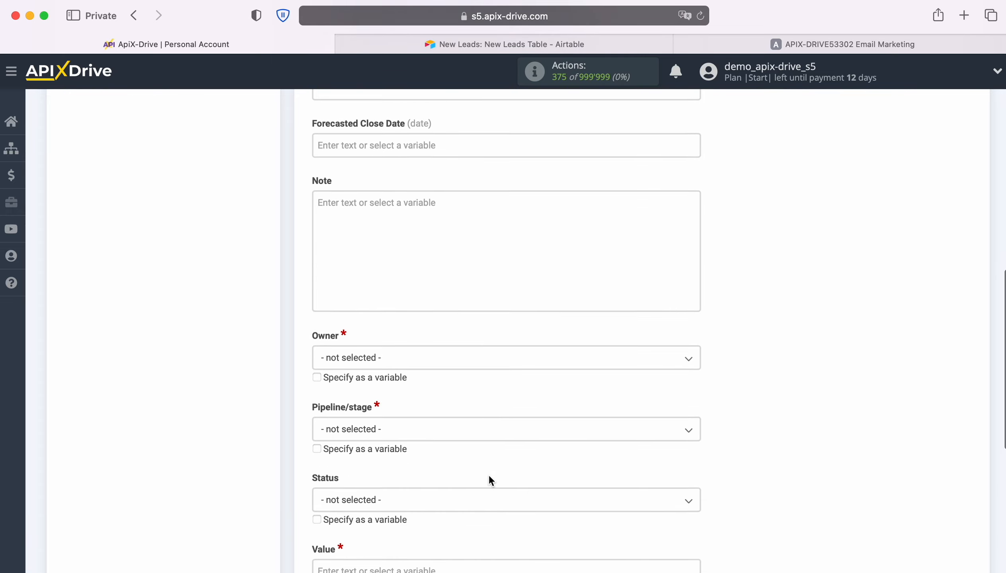
pyautogui.click(415, 353)
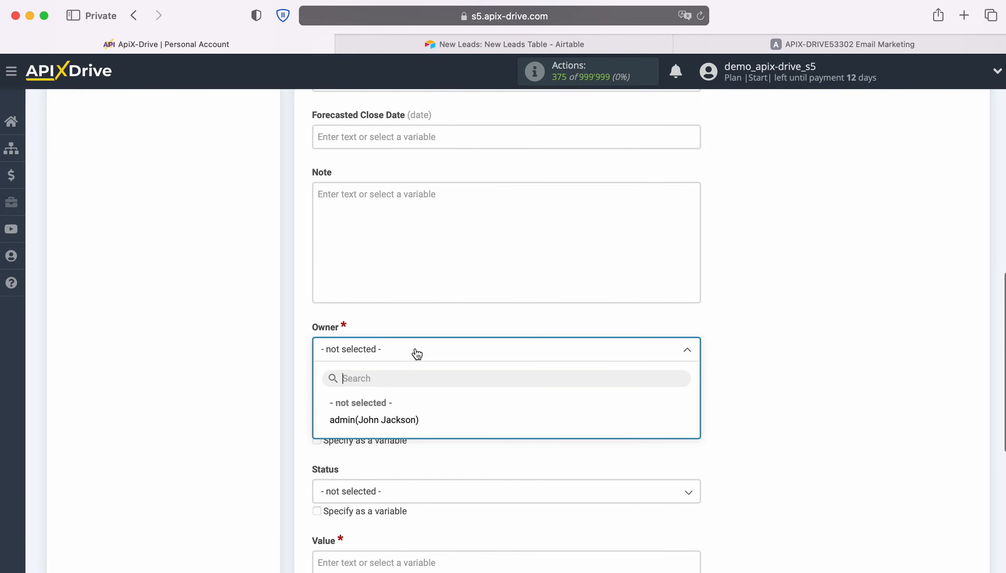
pyautogui.click(393, 427)
# Set the pipeline/stage to New Leads: To Contact and the status to Open.
pyautogui.click(403, 424)
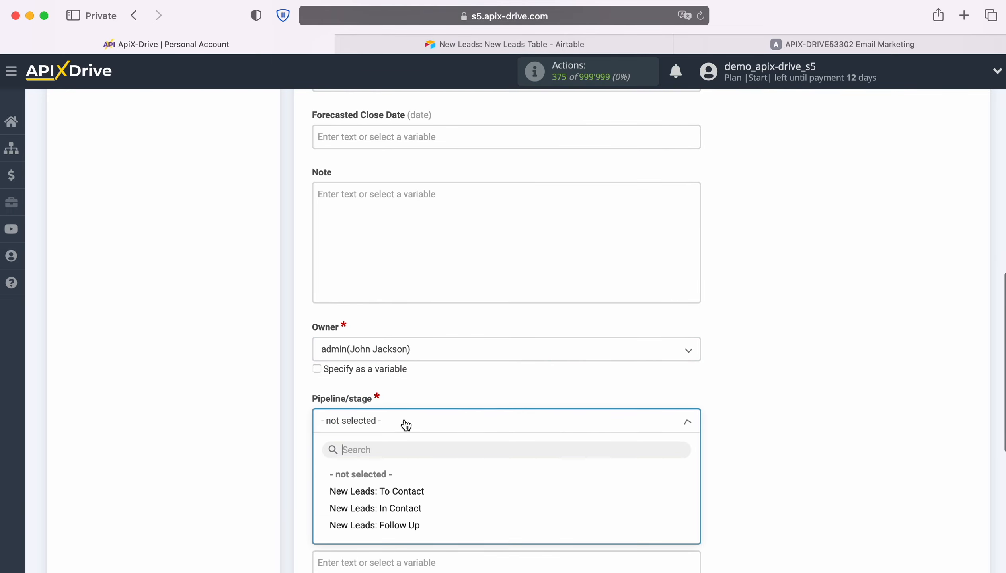
pyautogui.click(406, 493)
pyautogui.scroll(-3, 492, 449)
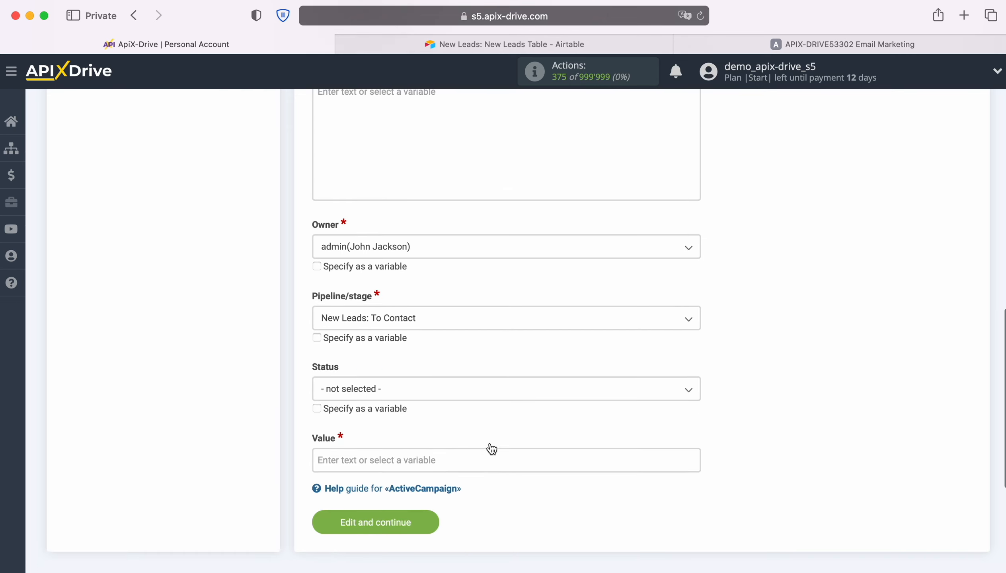
pyautogui.click(445, 383)
# Set the deal value to 100 and save the destination settings.
pyautogui.click(337, 444)
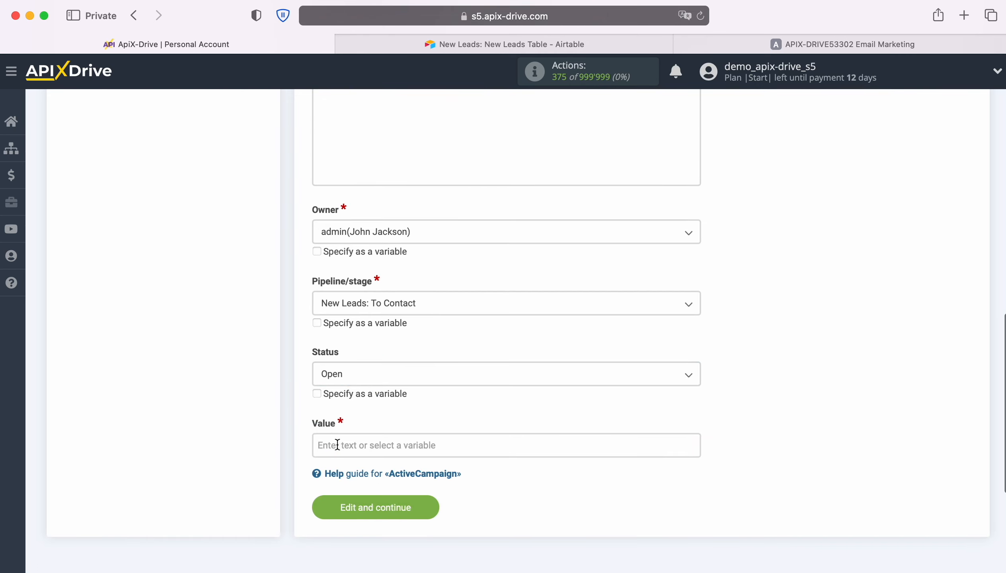
pyautogui.click(338, 445)
pyautogui.write('100')
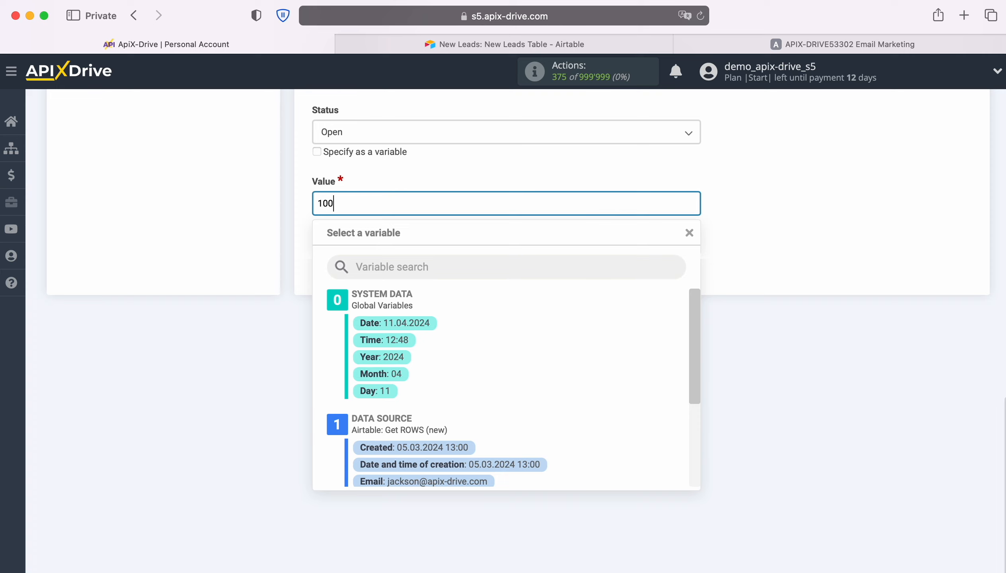
pyautogui.click(186, 278)
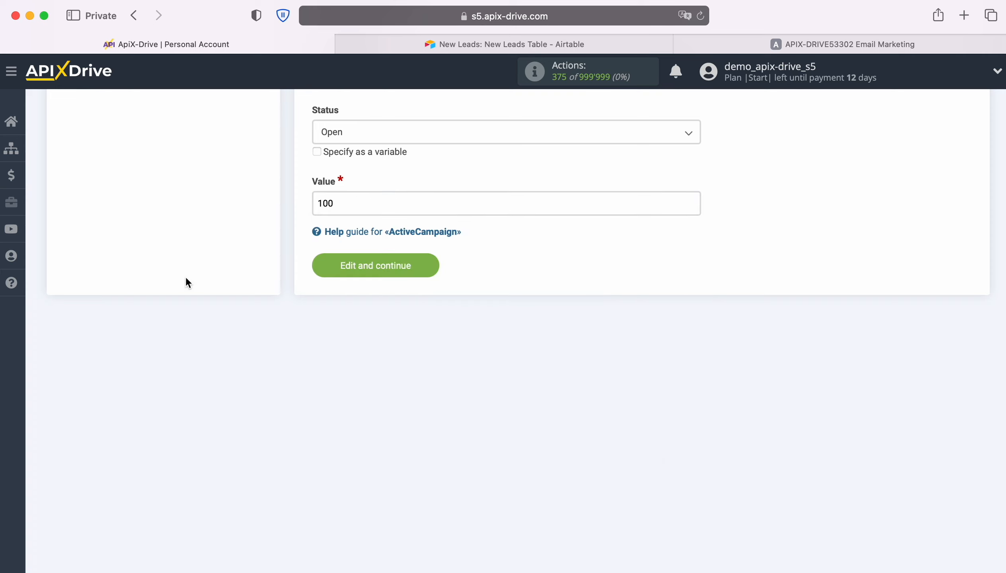
pyautogui.click(430, 263)
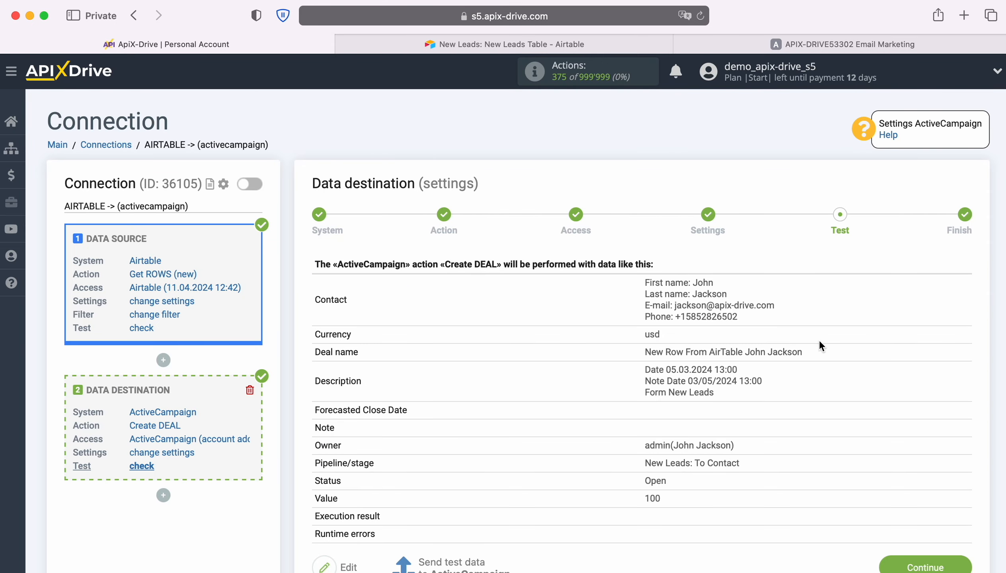
pyautogui.scroll(-2, 879, 341)
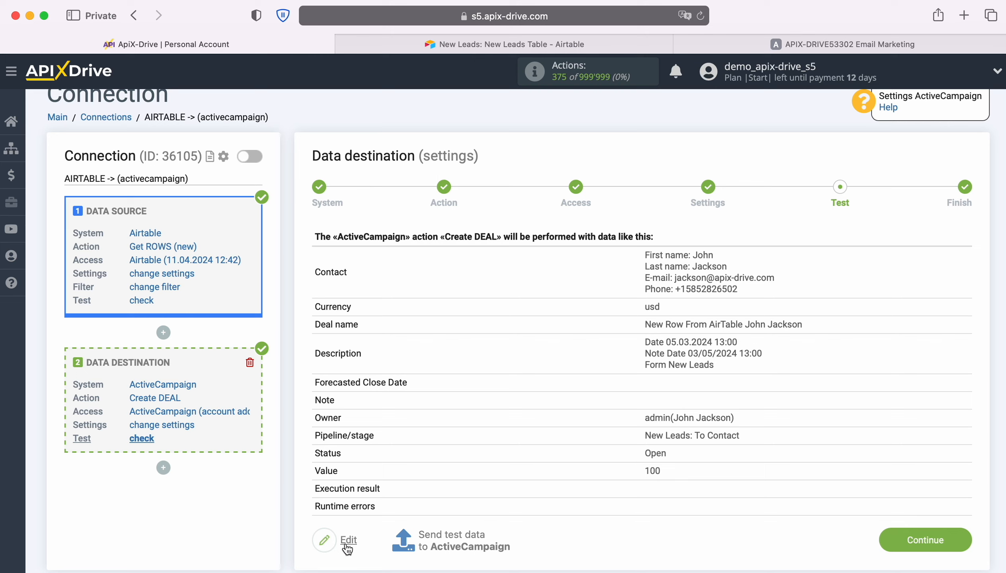
# Send the test data to ActiveCampaign, then switch to ActiveCampaign and open the new deal to verify it.
pyautogui.click(449, 539)
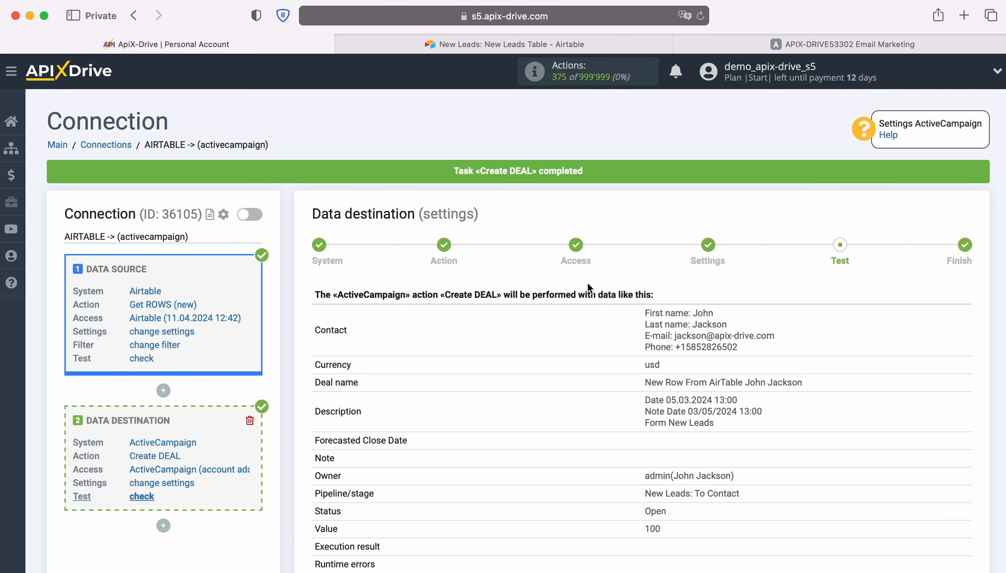
pyautogui.click(705, 42)
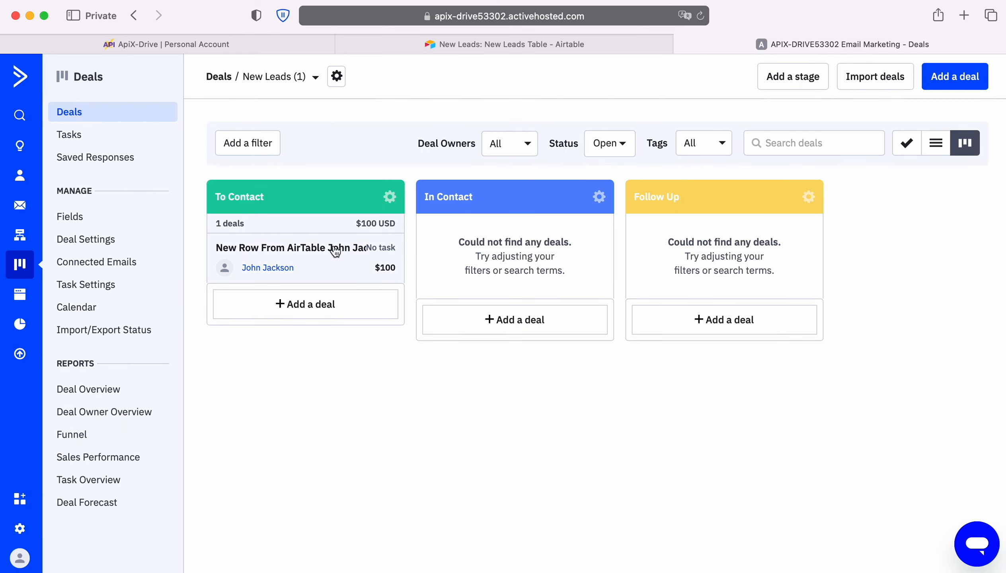
pyautogui.click(323, 254)
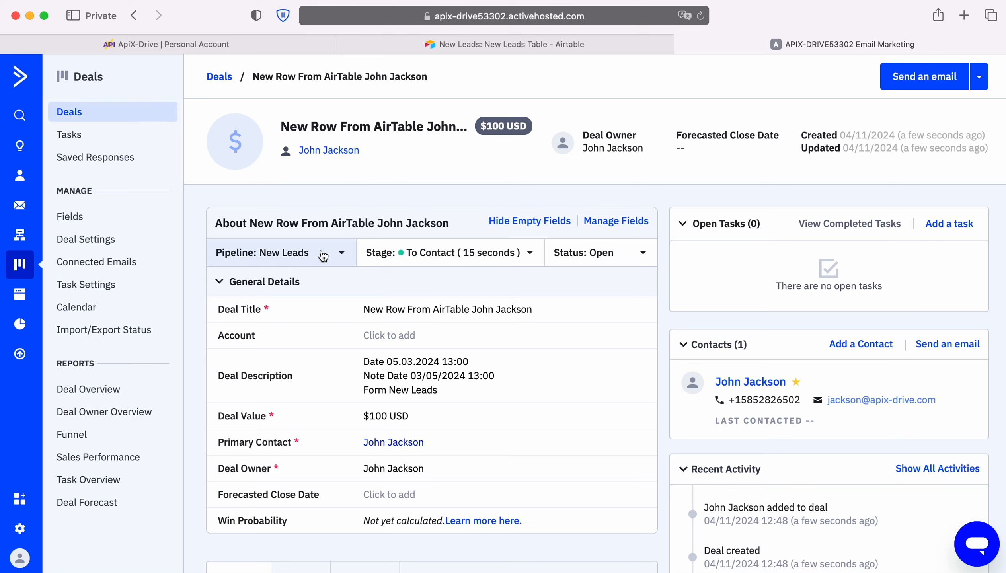
# Return to ApiX-Drive, finish the data destination setup and enable auto-update for the connection.
pyautogui.click(117, 44)
pyautogui.scroll(-2, 831, 316)
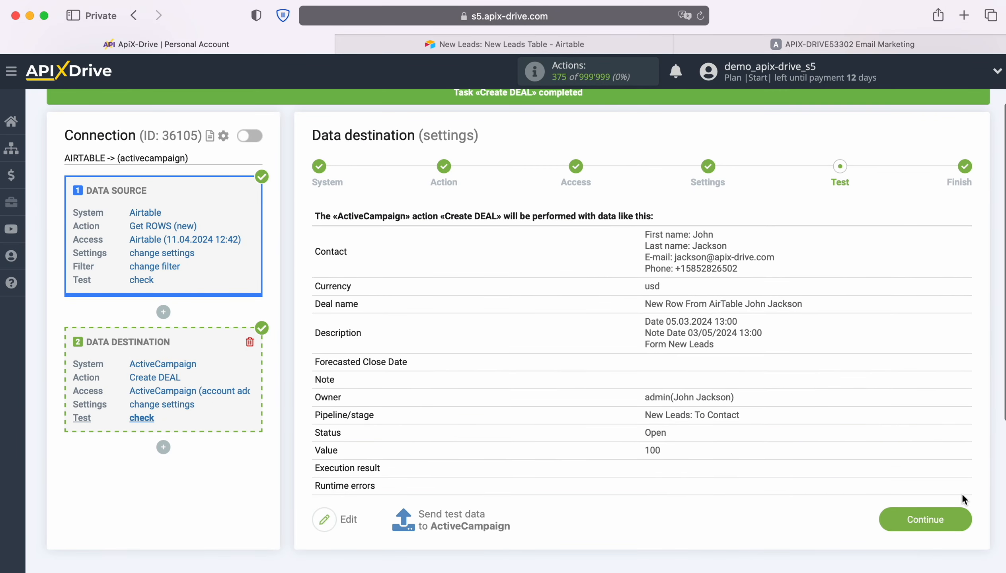
pyautogui.click(964, 514)
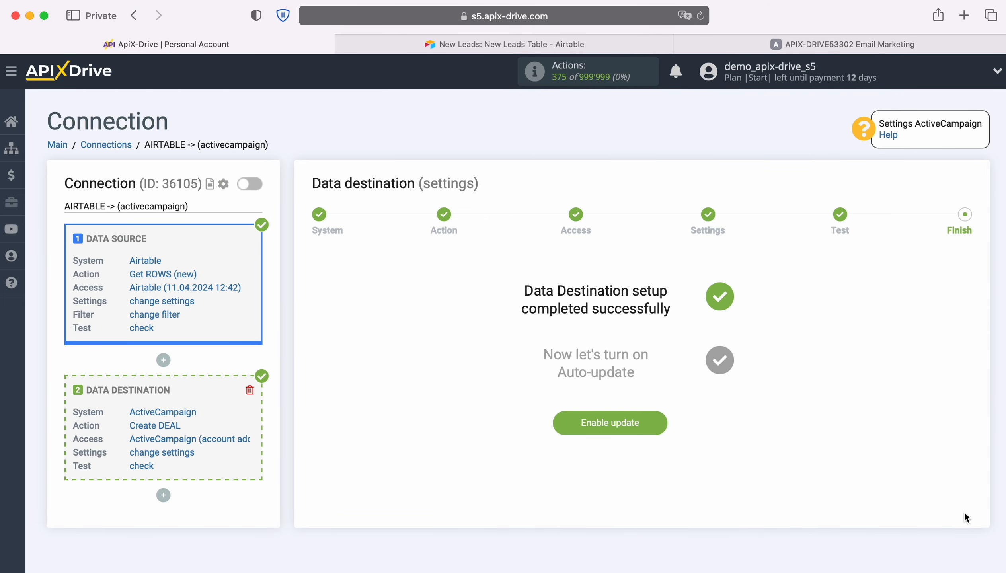
pyautogui.click(657, 414)
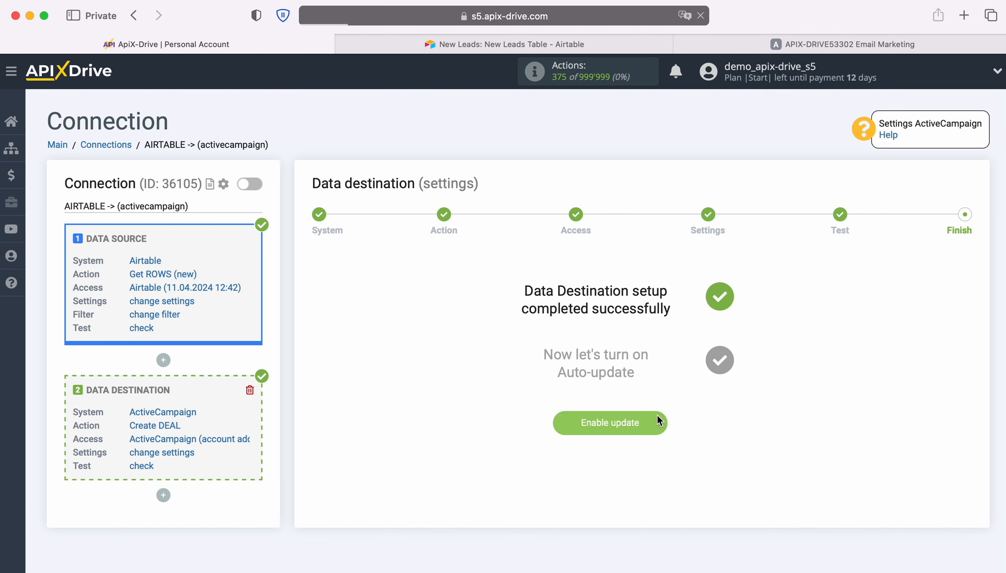
# Set the connection's update interval to 5 minutes and save the connection setup.
pyautogui.click(955, 227)
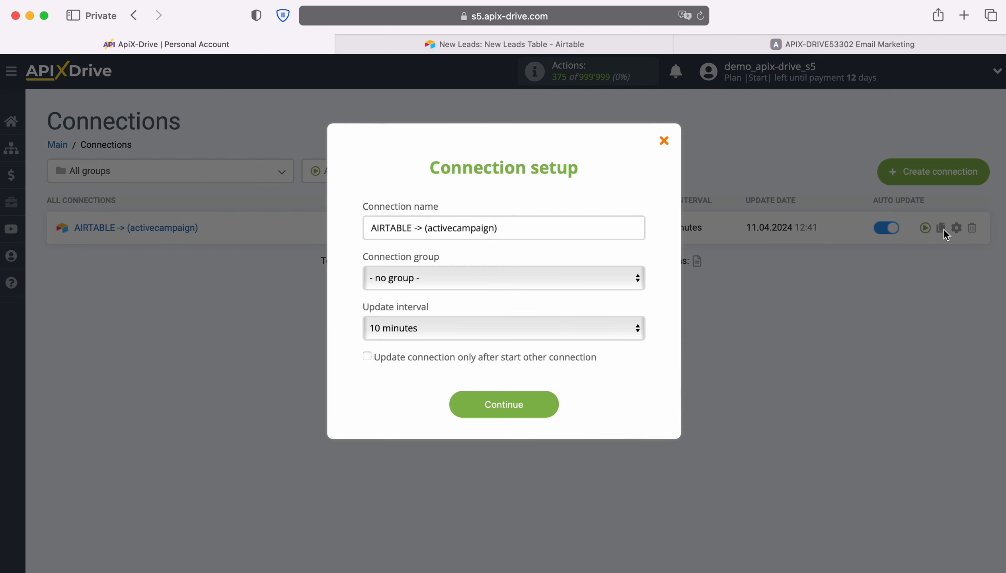
pyautogui.click(558, 325)
pyautogui.click(536, 307)
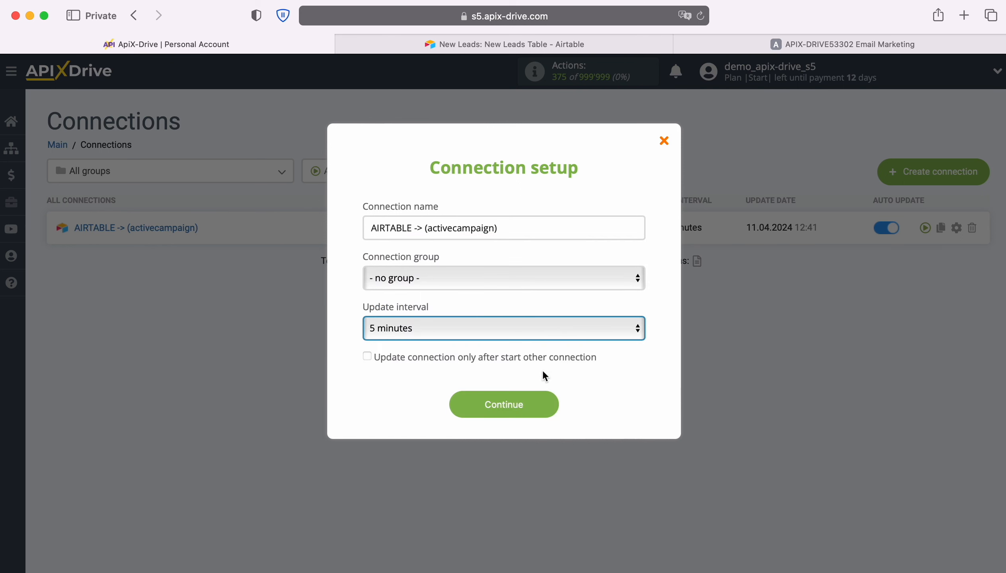
pyautogui.click(550, 403)
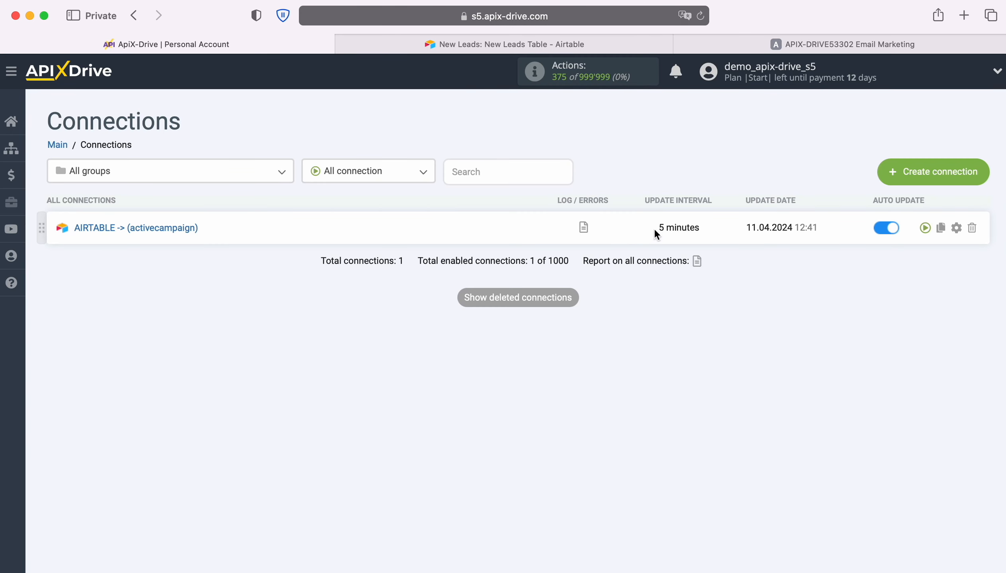